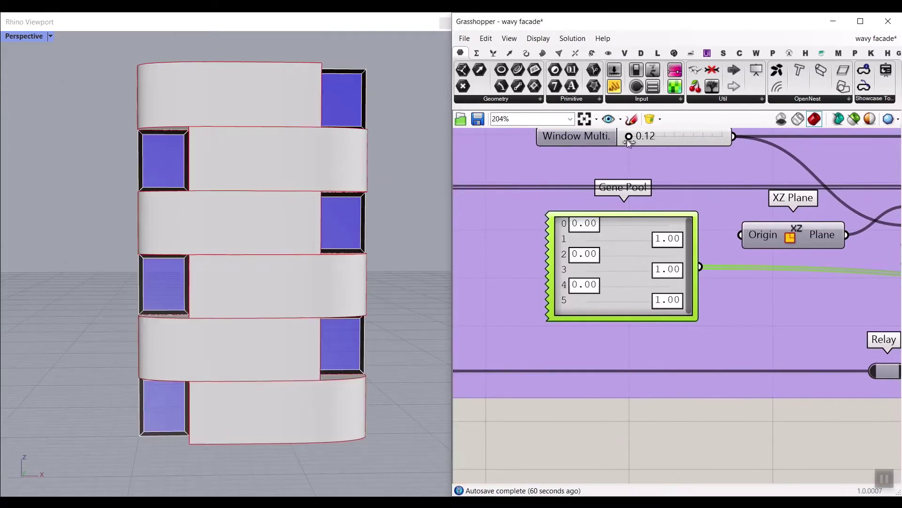
Step: Widen the facade windows by setting the Window Multi. slider to 0.50
left_click_drag(627, 139, 668, 140)
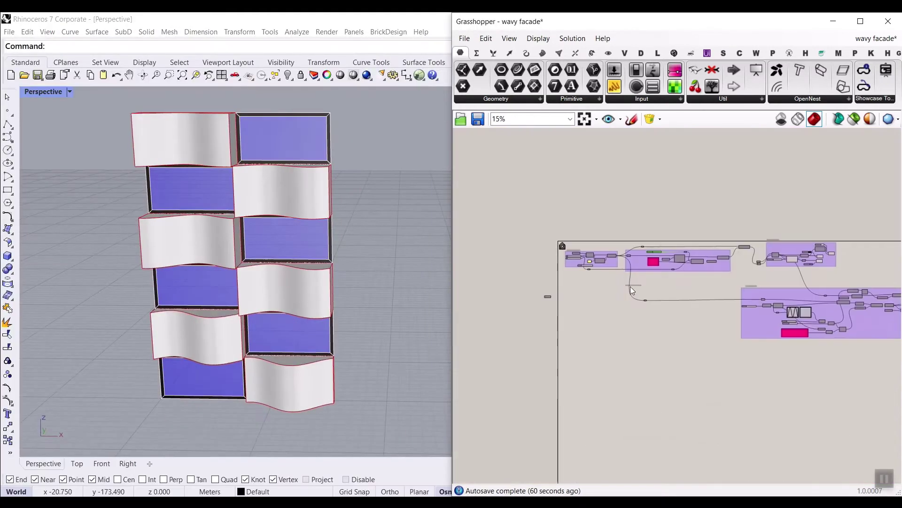
scroll(558, 235, "up", 5)
mouse_move(376, 285)
right_mouse_down()
mouse_move(303, 293)
mouse_move(346, 268)
mouse_move(292, 301)
mouse_move(314, 306)
mouse_move(309, 302)
right_mouse_up()
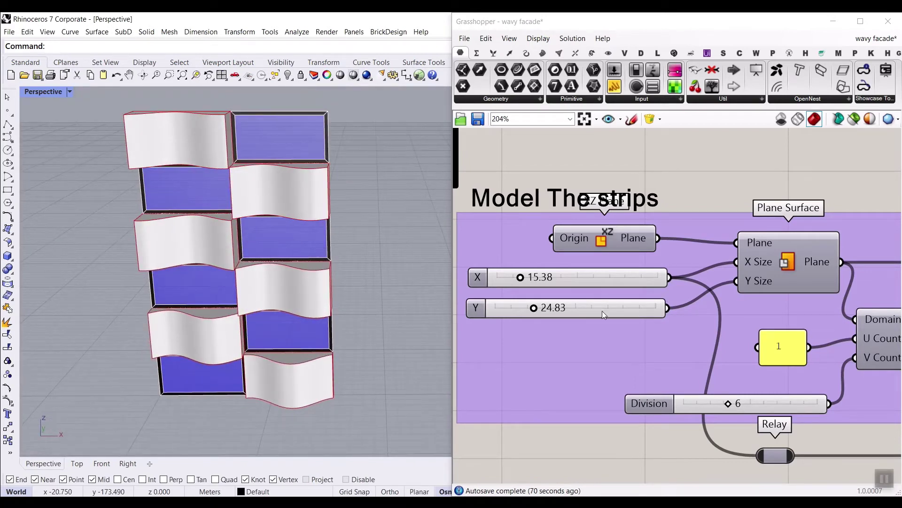
Step: Select every component of the facade definition and turn off their preview
scroll(603, 308, "down", 10)
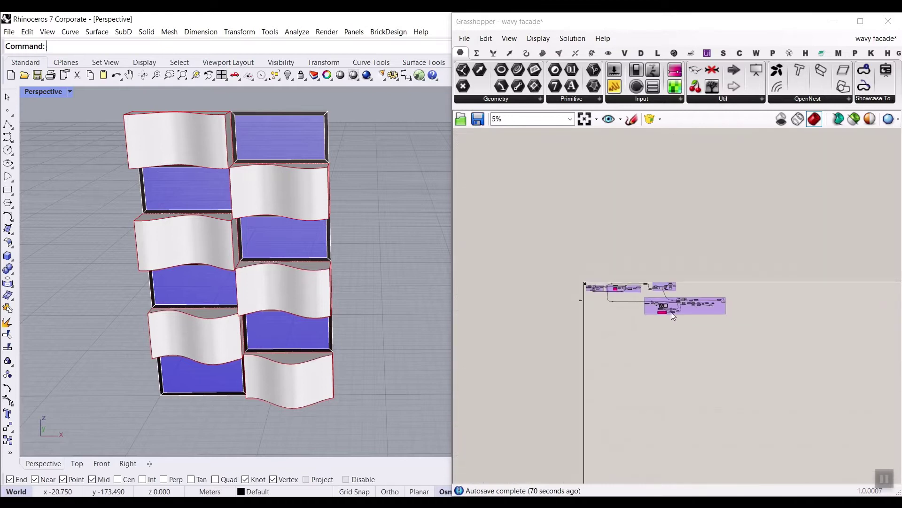
left_click_drag(680, 305, 565, 258)
right_click(623, 233)
left_click(652, 246)
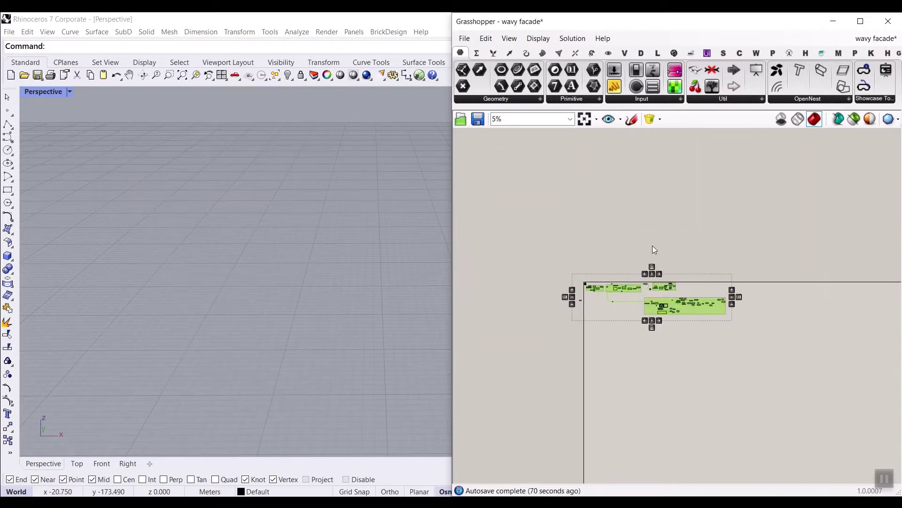
Step: Resize the base plane surface of the strips to X 14.40 and Y 24.09
scroll(542, 259, "up", 10)
scroll(636, 317, "up", 2)
left_click_drag(621, 297, 622, 298)
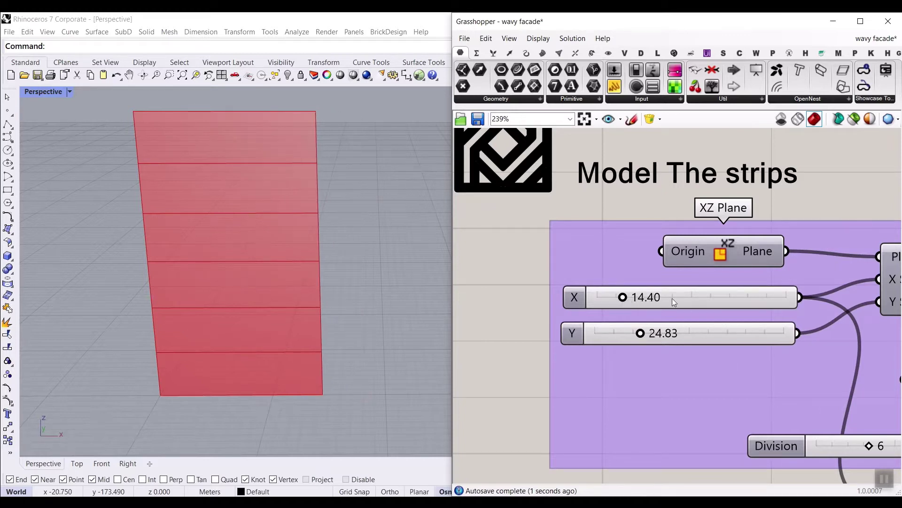
right_click_drag(802, 293, 684, 290)
right_click_drag(604, 348, 673, 356)
mouse_move(588, 331)
left_mouse_down()
mouse_move(597, 331)
mouse_move(576, 332)
left_mouse_up()
Step: Try another Division value for the strips and undo the change
right_click_drag(807, 417, 690, 351)
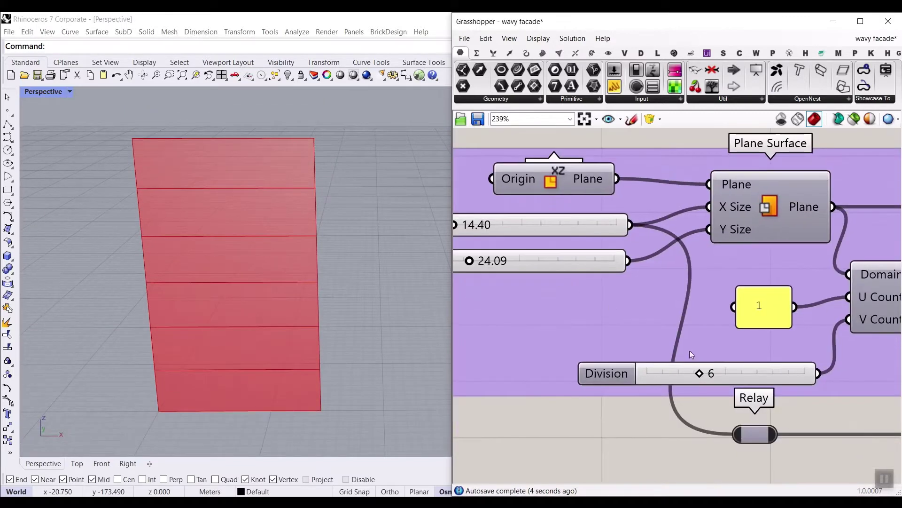
mouse_move(701, 376)
left_mouse_down()
mouse_move(734, 377)
mouse_move(704, 382)
left_mouse_up()
key("ctrl+z")
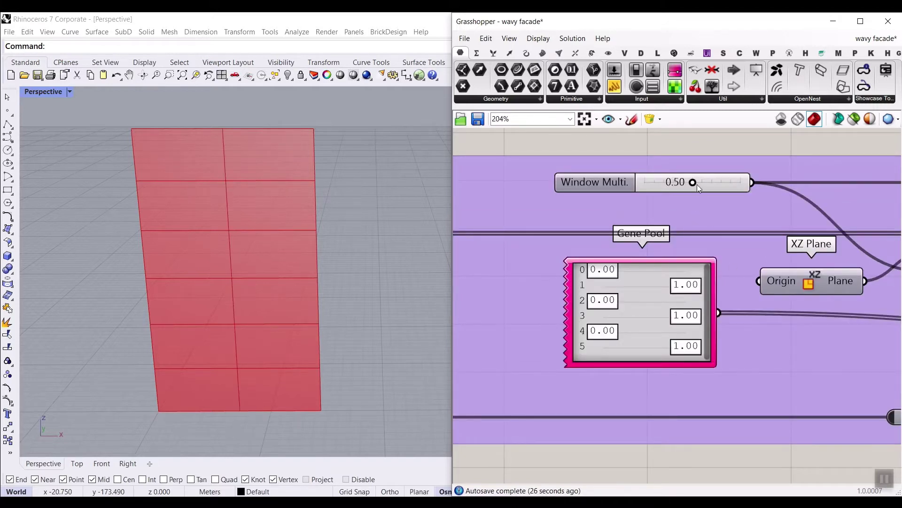
Step: Set Window Multi. to 0.22 and the window Gene Pool's genes 0–5 to 0.44, 0.66, 0.19, 0.69, 0.29 and 0.48
left_click_drag(697, 185, 660, 190)
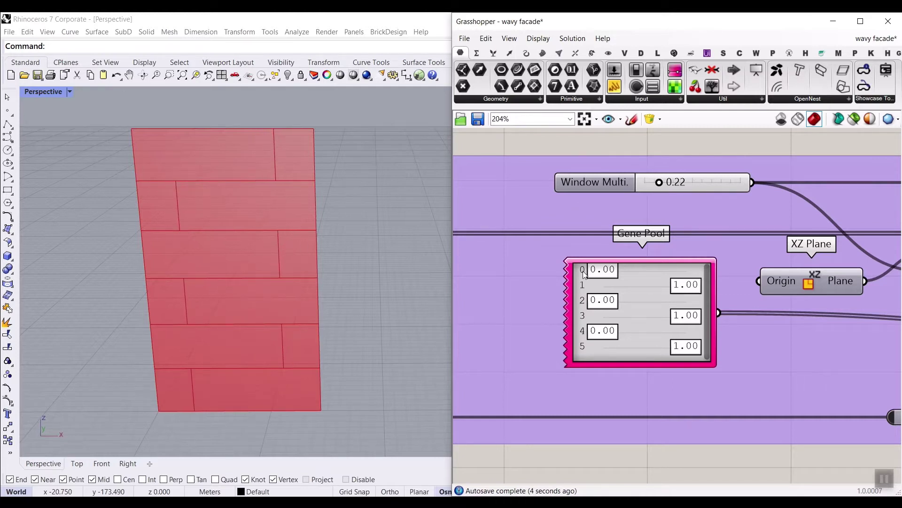
left_click_drag(605, 277, 627, 278)
left_click_drag(684, 293, 657, 293)
left_click_drag(603, 303, 623, 304)
left_click_drag(691, 320, 667, 316)
left_click_drag(611, 332, 641, 351)
Step: Set the Division slider to 7 to divide the surface into seven strips
scroll(659, 349, "down", 8)
right_click_drag(558, 347, 682, 345)
scroll(682, 345, "up", 10)
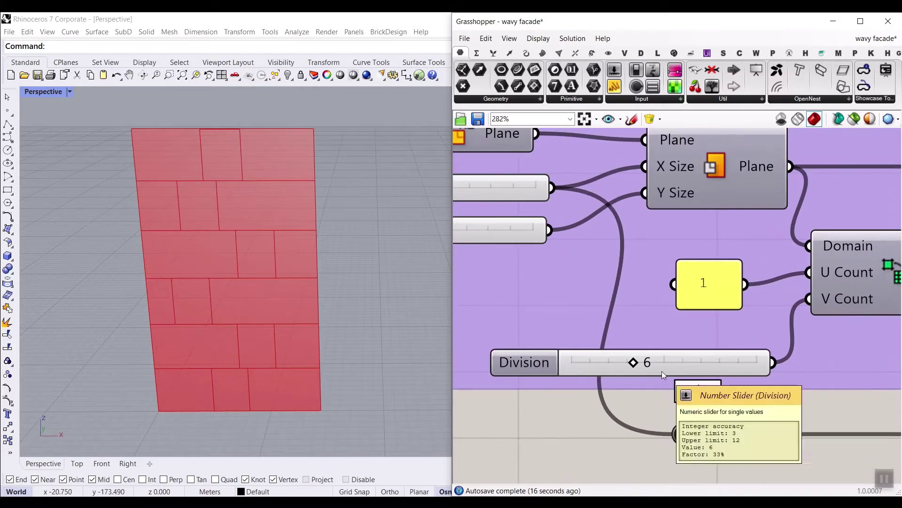
double_click(655, 366)
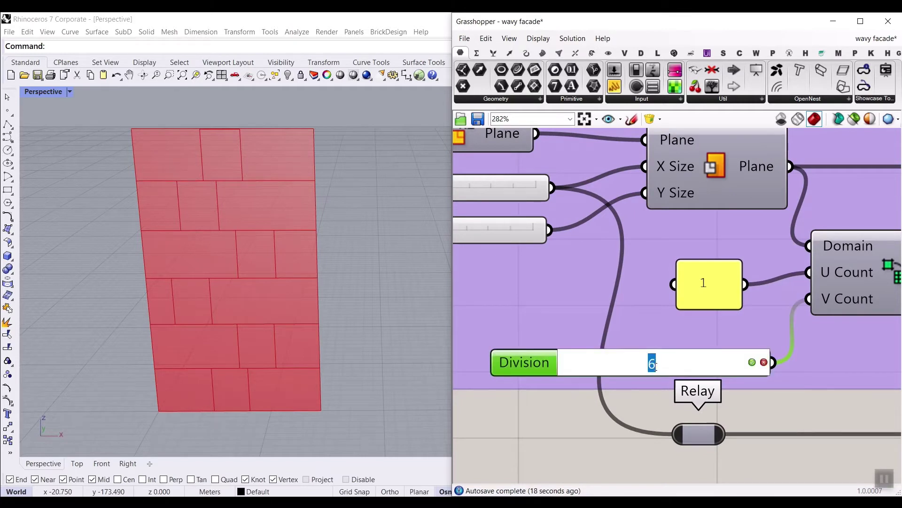
type("7")
left_click(751, 362)
left_click(748, 399)
Step: Set the gene count of the window-position Gene Pool to 7 to match the number of strips
right_click_drag(749, 399, 684, 364)
scroll(806, 349, "down", 8)
scroll(742, 357, "up", 5)
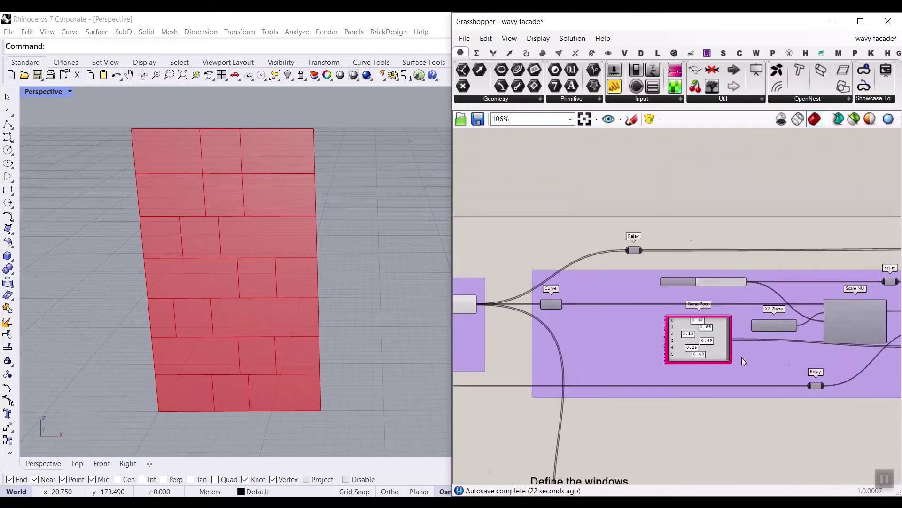
scroll(742, 357, "up", 5)
left_click(671, 343)
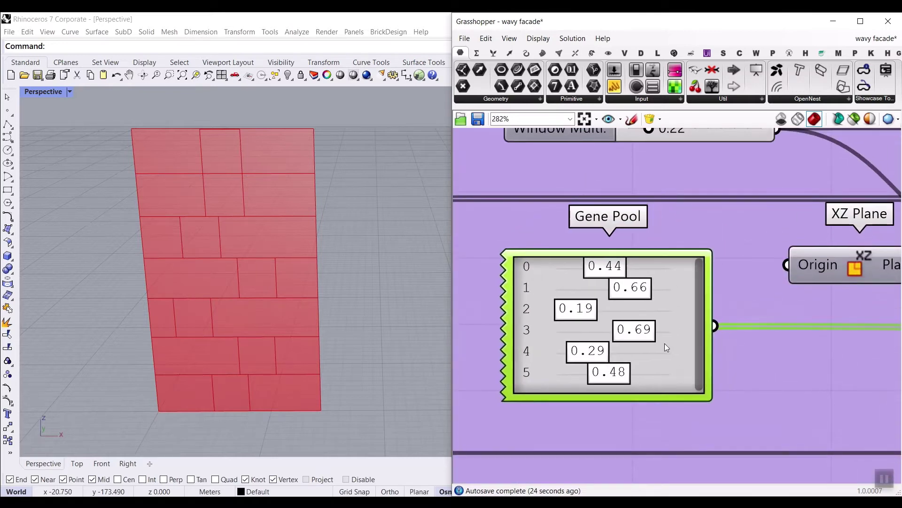
double_click(665, 345)
left_click(716, 308)
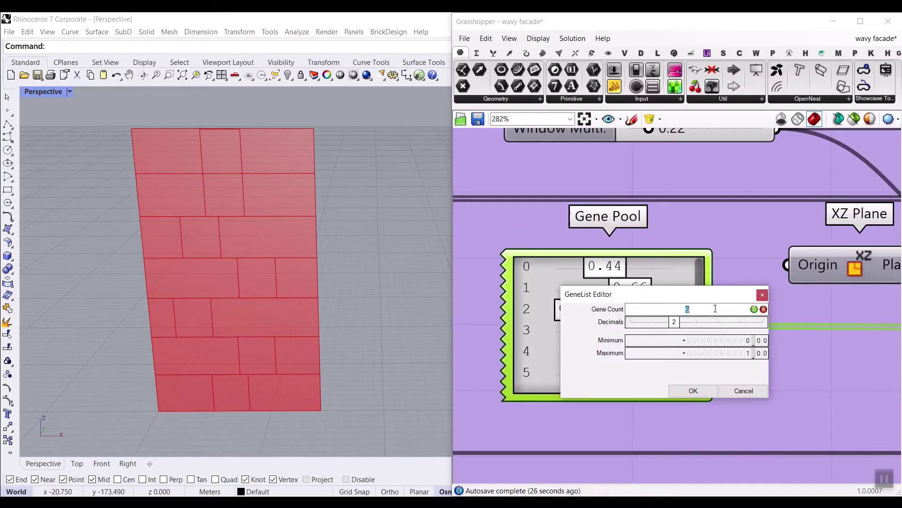
type("7")
left_click(694, 394)
Step: Set gene 6 of the window Gene Pool to 0.21 and the Window Multi. slider to 0.16
left_click_drag(613, 400, 579, 400)
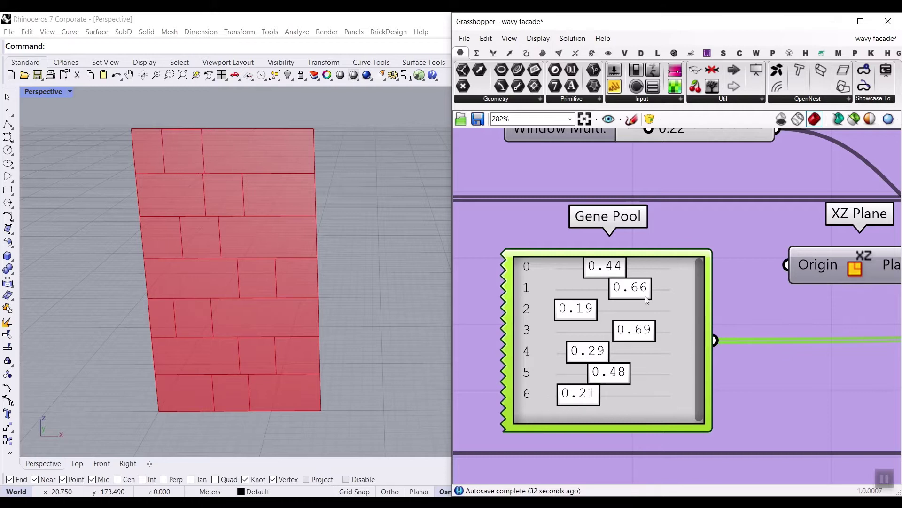
right_click_drag(643, 207, 634, 238)
mouse_move(642, 160)
left_mouse_down()
mouse_move(657, 160)
mouse_move(620, 160)
mouse_move(672, 165)
mouse_move(620, 162)
mouse_move(645, 162)
mouse_move(630, 162)
left_mouse_up()
Step: Alternate genes 0–5 of the window Gene Pool between 0.00 and 1.00 and set gene 6 to 0.16
left_click_drag(602, 299, 532, 301)
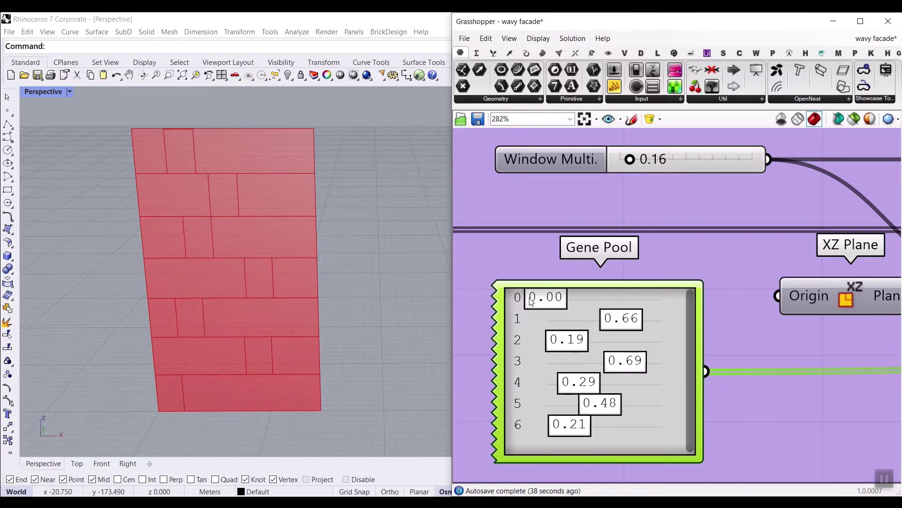
left_click_drag(618, 328, 698, 319)
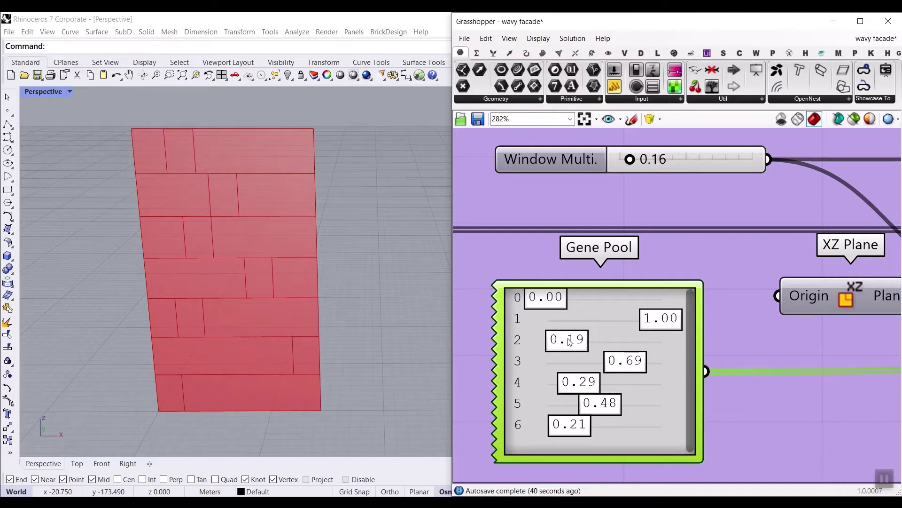
left_click_drag(570, 342, 533, 339)
left_click_drag(625, 361, 668, 361)
left_click_drag(579, 381, 536, 382)
left_click_drag(594, 404, 670, 403)
mouse_move(569, 425)
left_mouse_down()
mouse_move(522, 425)
mouse_move(564, 425)
left_mouse_up()
Step: Randomize the window Gene Pool and adjust gene 6 to 0.30 and gene 0 to 0.45
right_click_drag(600, 342, 595, 298)
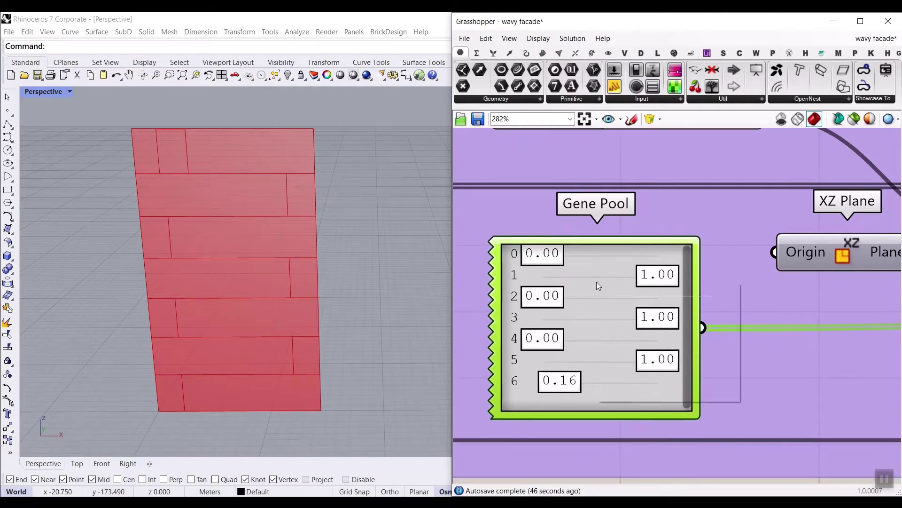
right_click(597, 281)
left_click(634, 375)
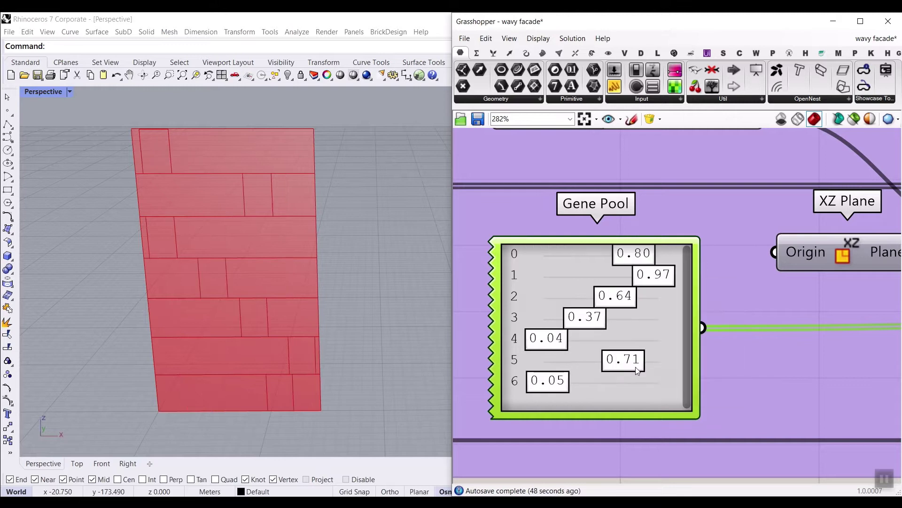
left_click_drag(564, 379, 594, 381)
left_click_drag(634, 256, 599, 260)
Step: Adjust the frame width of the windows with the Window Border slider
scroll(592, 321, "down", 5)
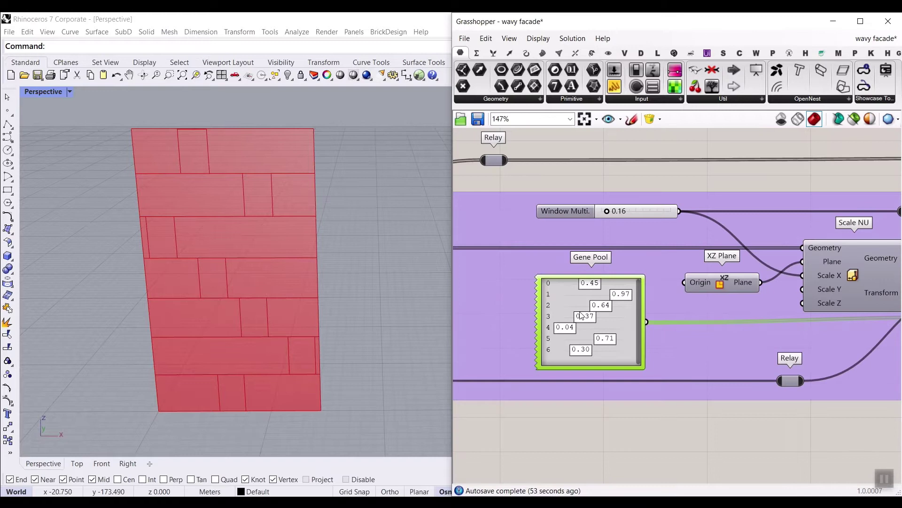
scroll(646, 375, "up", 4)
scroll(255, 310, "up", 5)
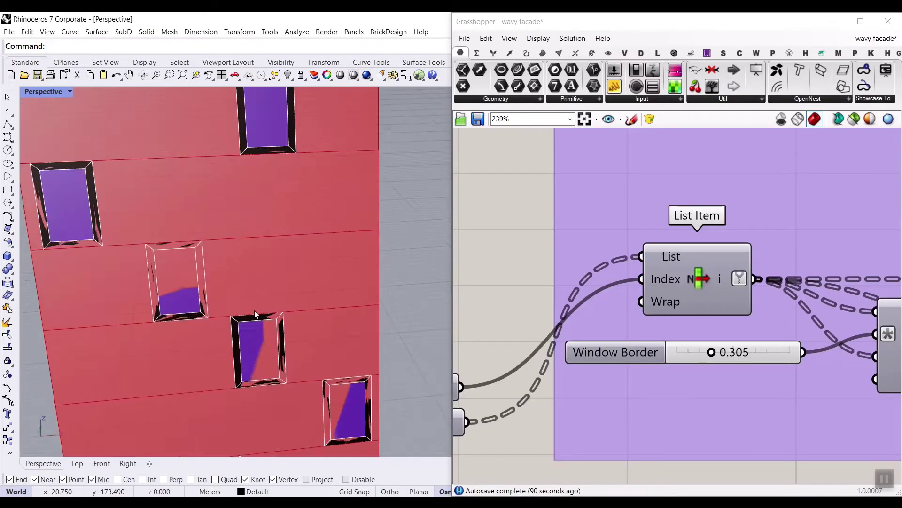
scroll(241, 292, "down", 4)
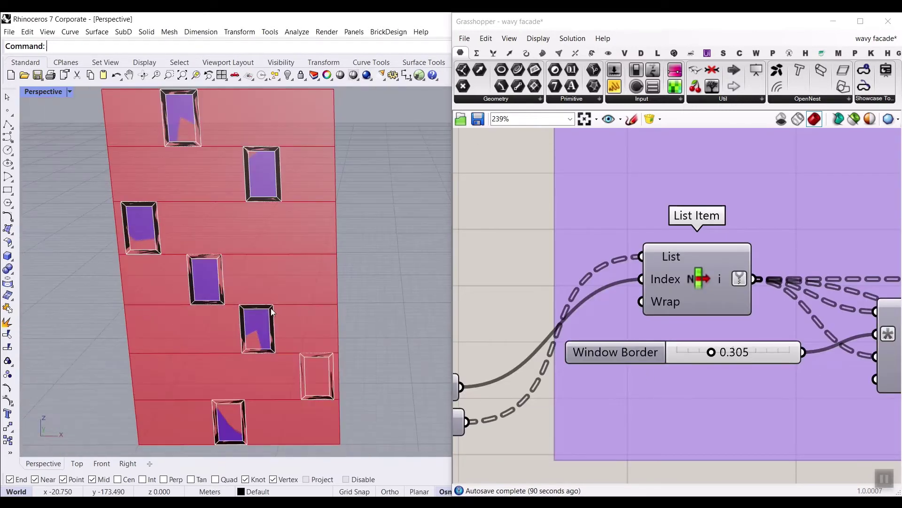
left_click(711, 357)
mouse_move(711, 357)
left_mouse_down()
mouse_move(726, 356)
mouse_move(693, 356)
mouse_move(736, 356)
mouse_move(714, 356)
left_mouse_up()
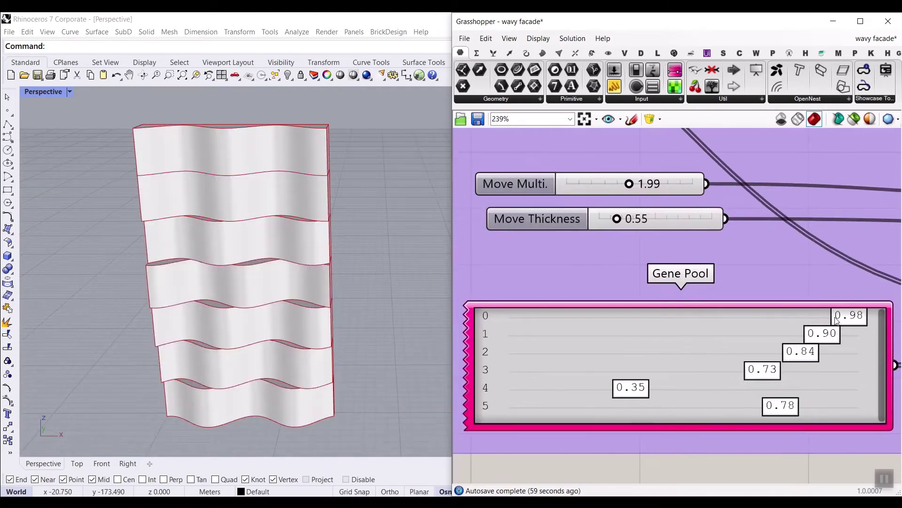
Step: In the wavy strips' Gene Pool, set gene 0 to 0.79 and extend the pool to 7 genes, enlarging it to show them all
left_click_drag(787, 316, 685, 363)
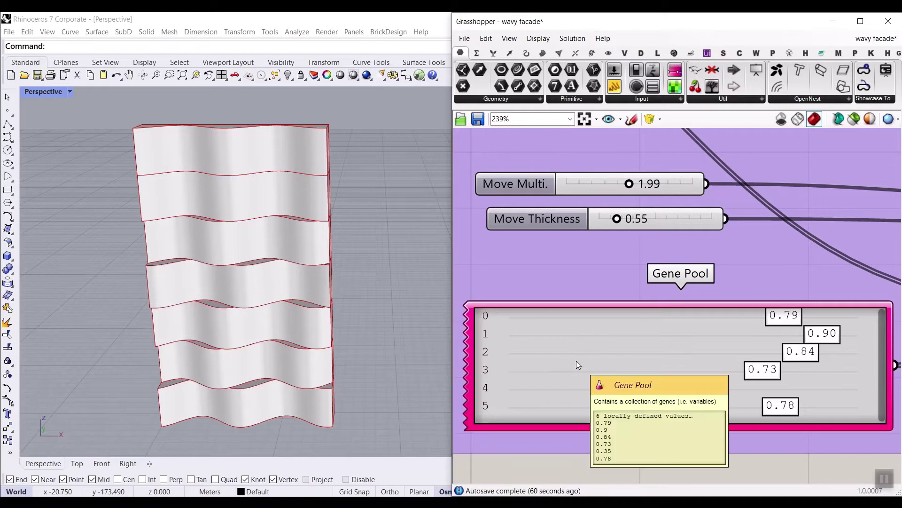
left_click(611, 347)
double_click(610, 345)
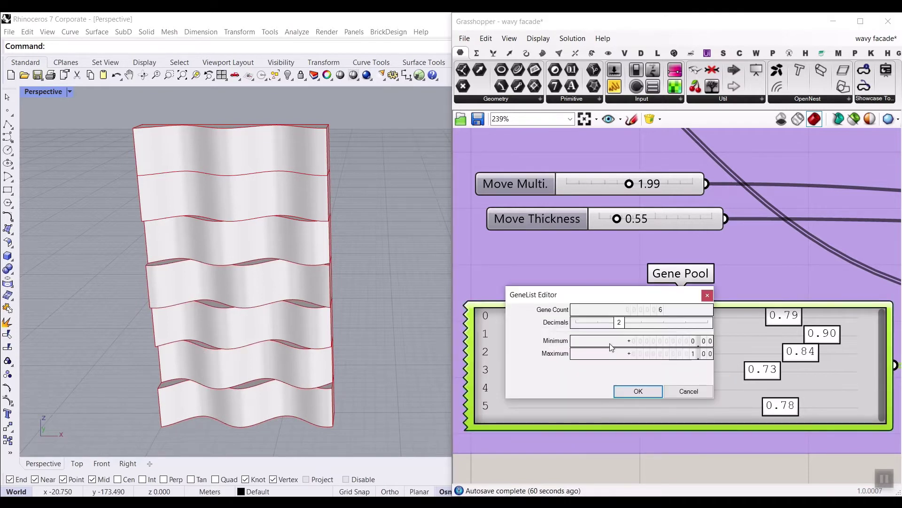
left_click(663, 310)
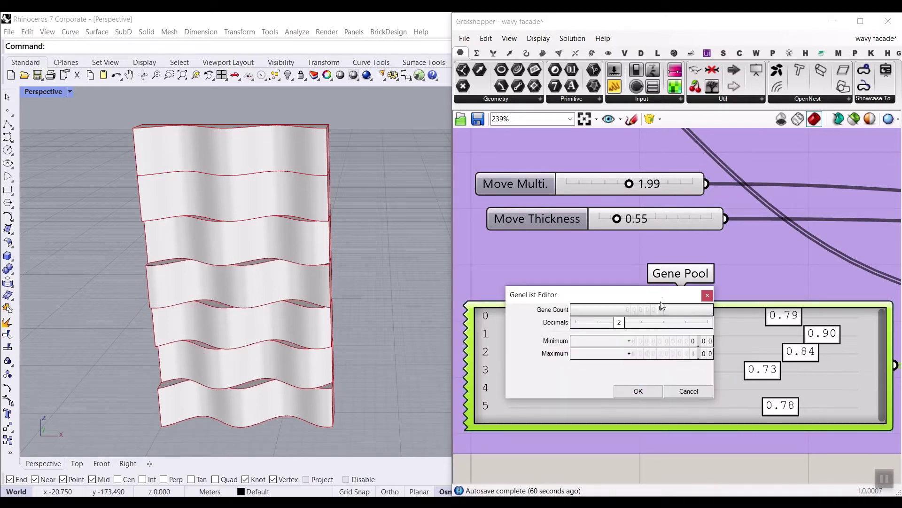
left_click(639, 391)
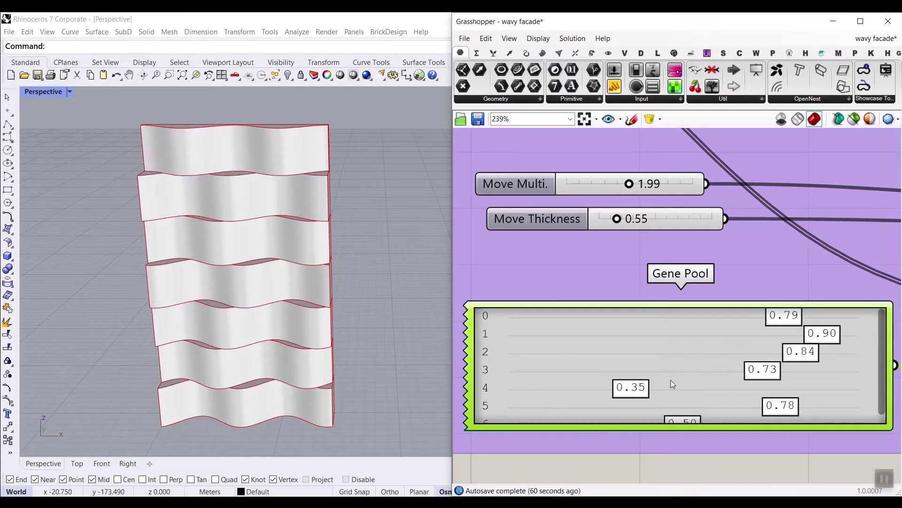
left_click_drag(692, 430, 692, 450)
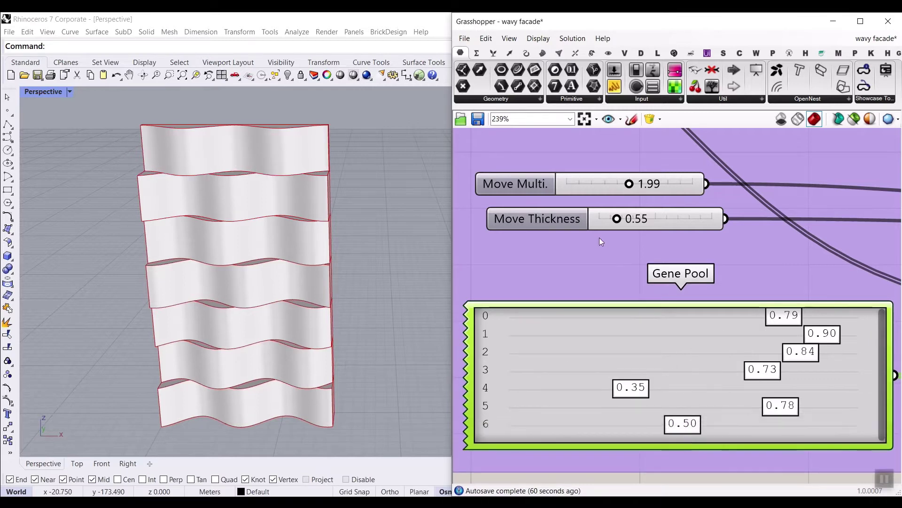
Step: Set the wavy strips' Move Multi. slider to 2.20 and Move Thickness to 1.07
right_click_drag(324, 207, 276, 218)
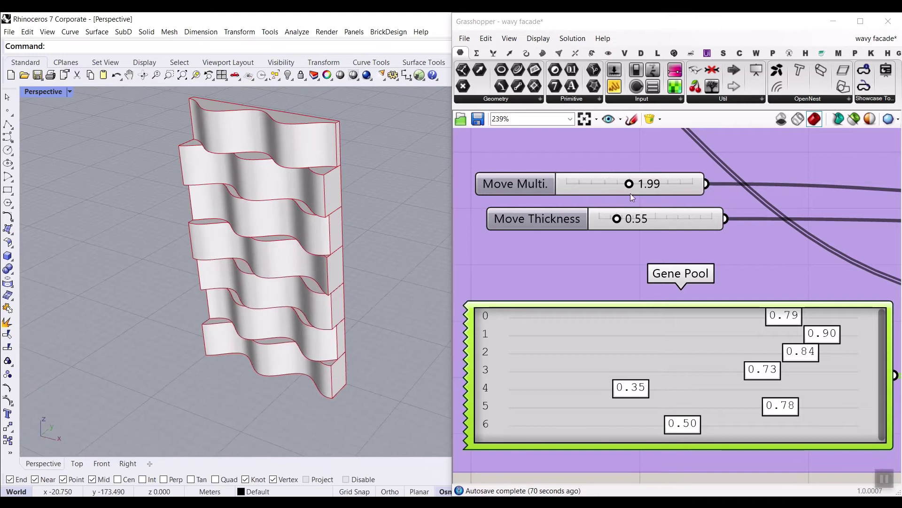
left_click_drag(640, 184, 644, 185)
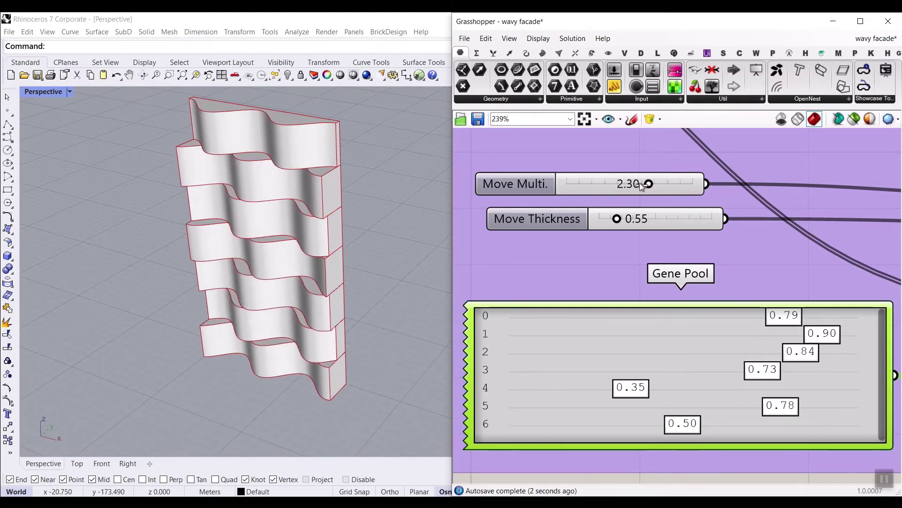
right_click_drag(371, 181, 342, 177)
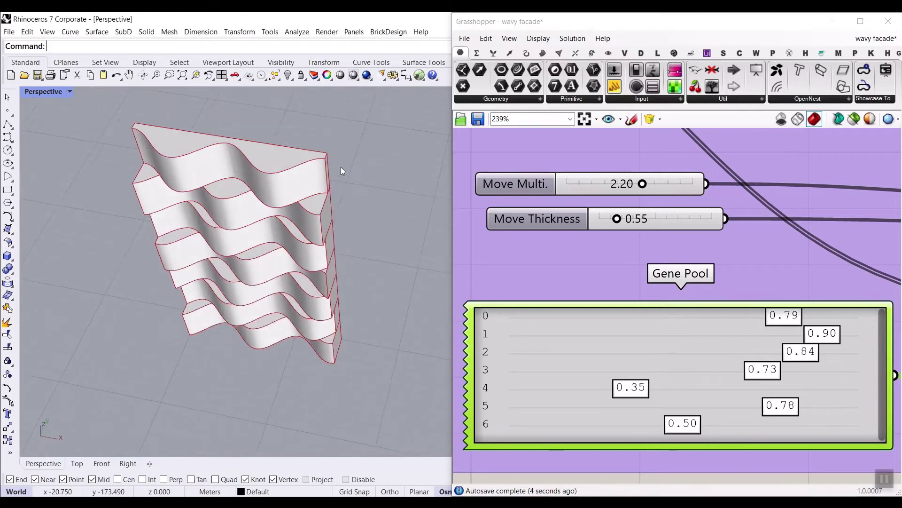
scroll(329, 165, "up", 5)
scroll(315, 147, "up", 3)
left_click(624, 222)
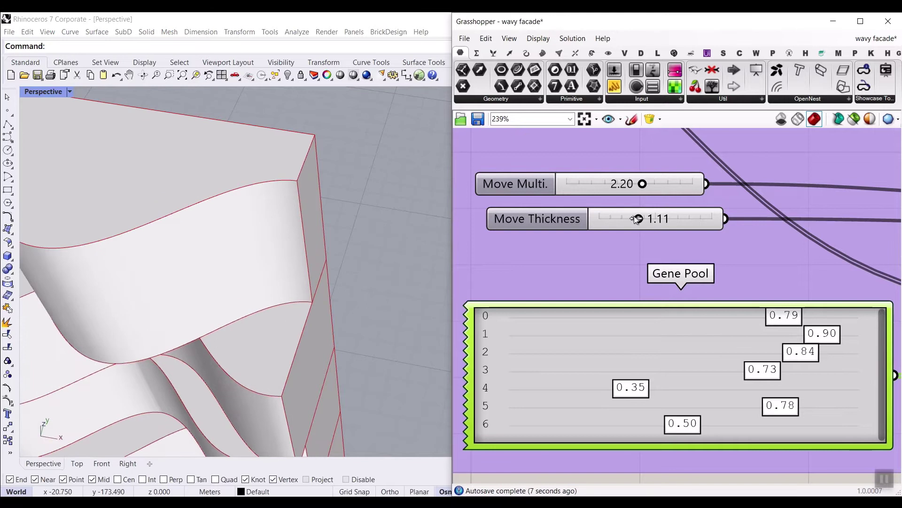
scroll(340, 280, "down", 5)
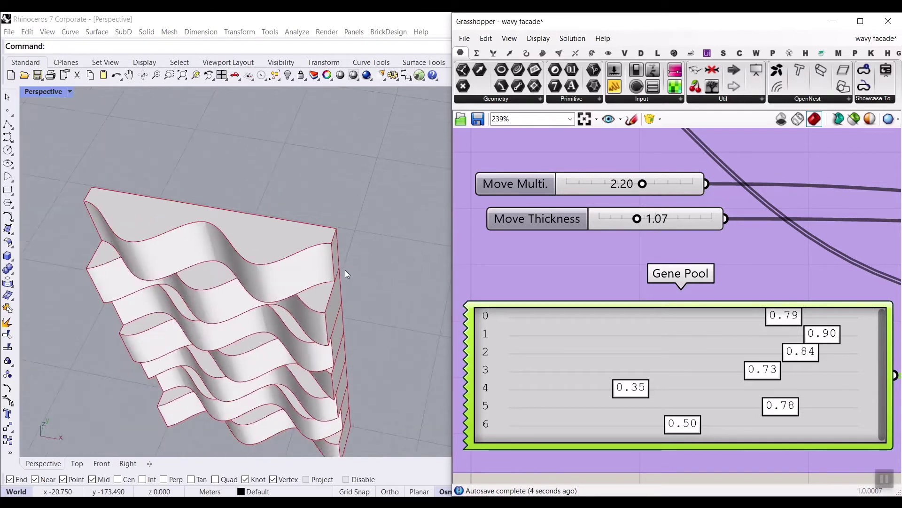
Step: Set gene 0 to 0.70 and gene 1 to 0.59 in the wavy strips' Gene Pool
right_click_drag(346, 272, 298, 262)
scroll(262, 326, "up", 4)
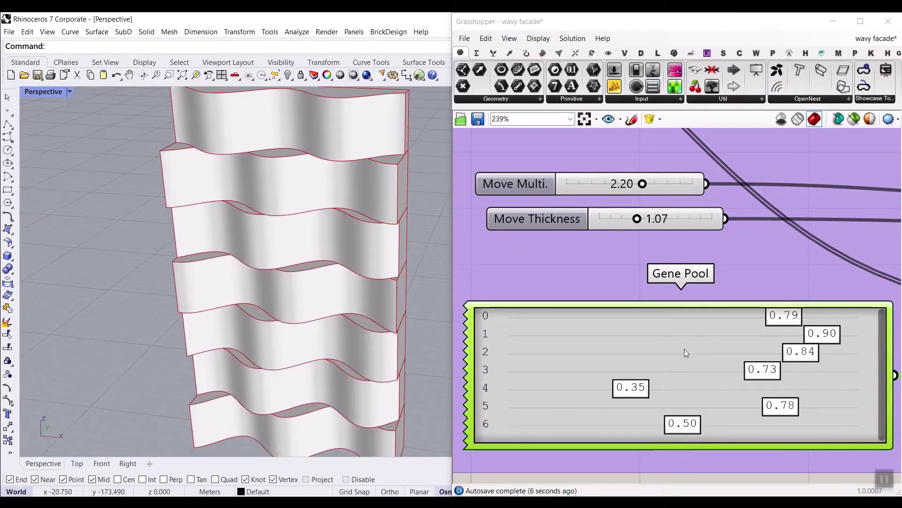
left_click_drag(778, 323, 740, 323)
scroll(227, 416, "up", 4)
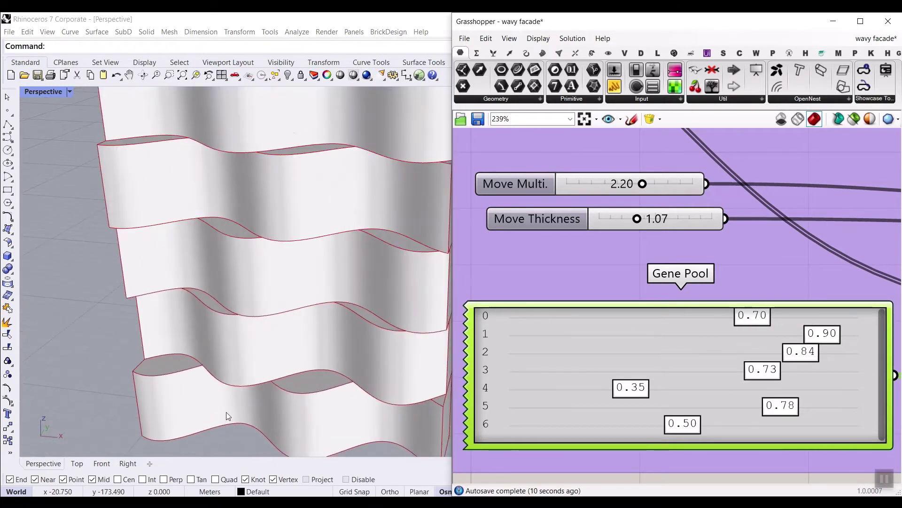
left_click_drag(807, 337, 715, 339)
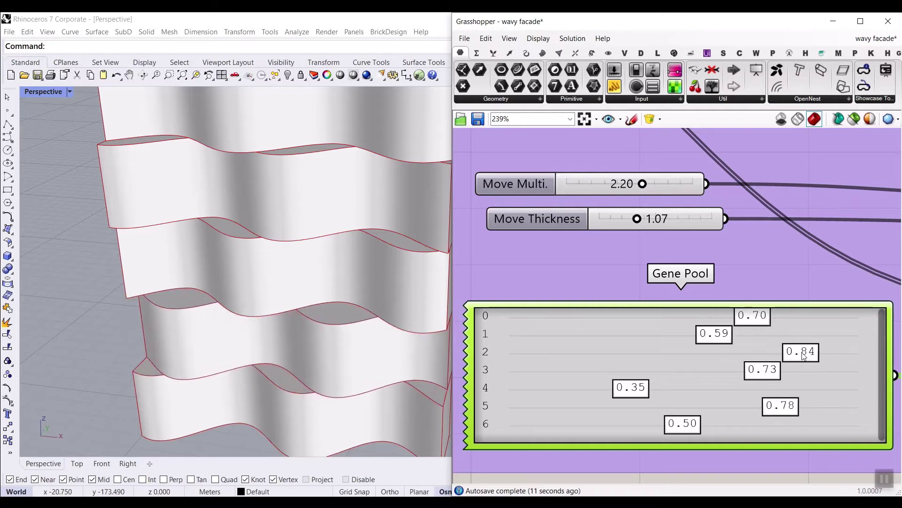
Step: Set gene 2 of the wavy strips' Gene Pool to 0.66 and lock the solver
left_click_drag(769, 358, 707, 358)
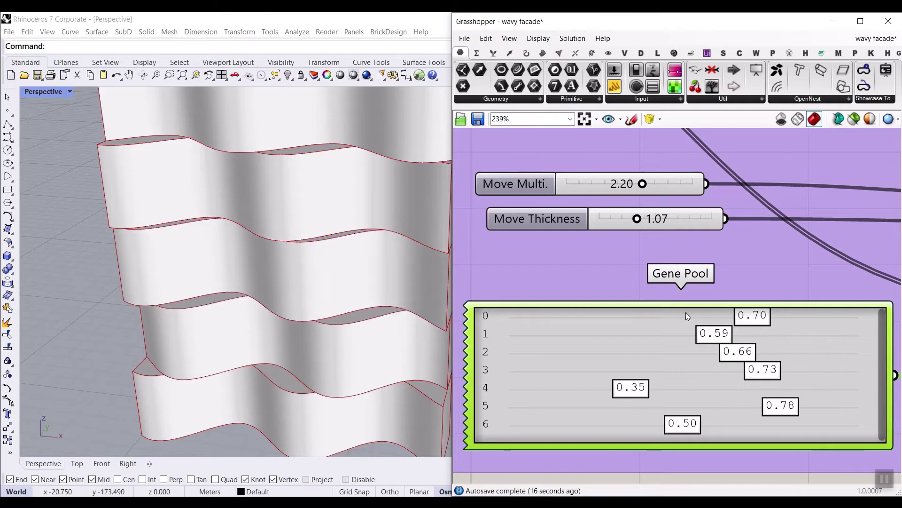
scroll(686, 313, "down", 3)
right_click(642, 436)
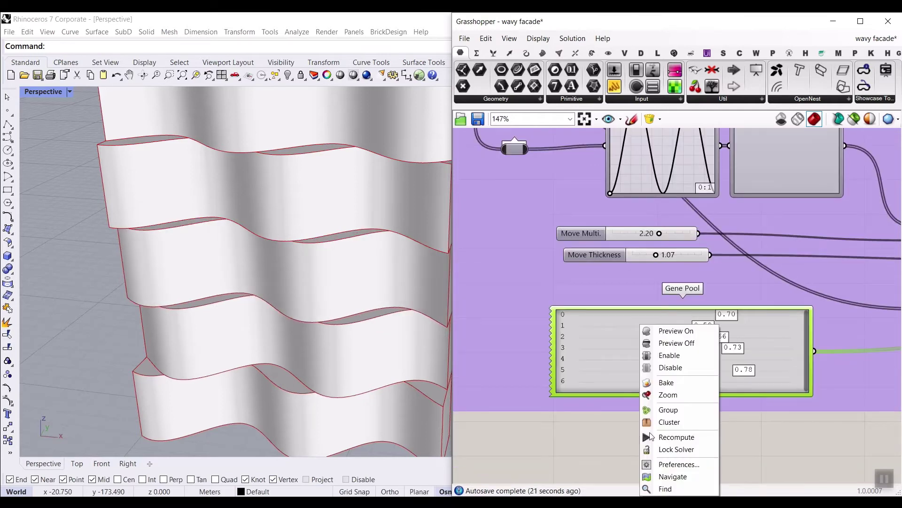
left_click(672, 449)
Step: Set all seven genes of the wavy strips' Gene Pool, 0 to 6, to 1.00
scroll(708, 307, "up", 3)
left_click_drag(735, 320, 873, 319)
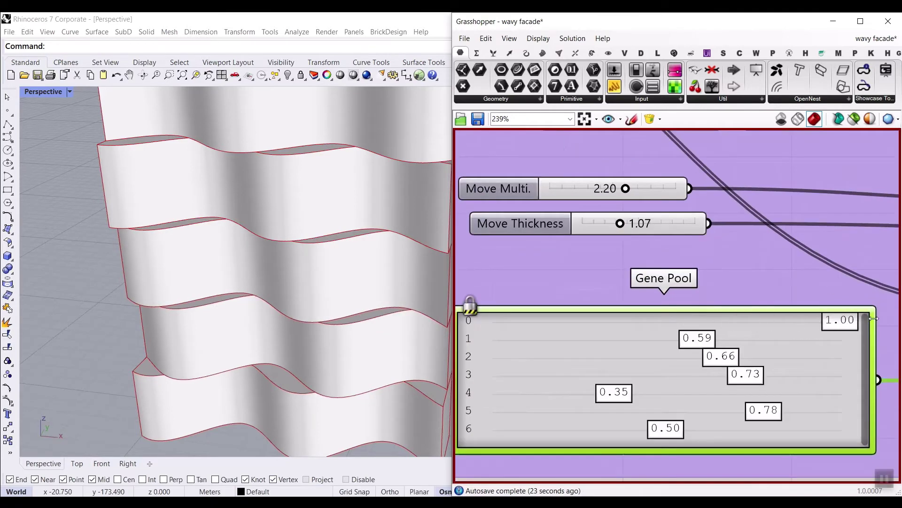
left_click_drag(708, 344, 862, 342)
left_click_drag(723, 358, 873, 358)
left_click_drag(742, 374, 874, 374)
left_click_drag(611, 393, 863, 394)
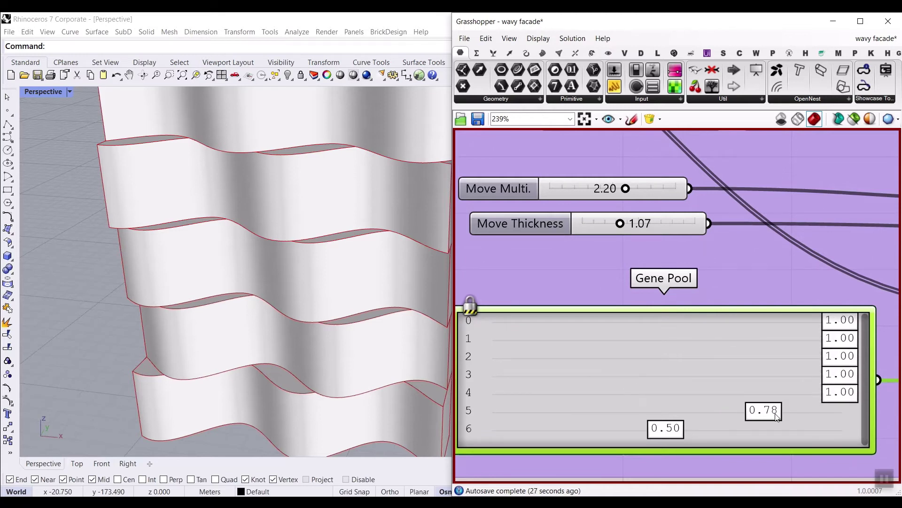
left_click_drag(776, 412, 864, 411)
left_click_drag(677, 429, 864, 429)
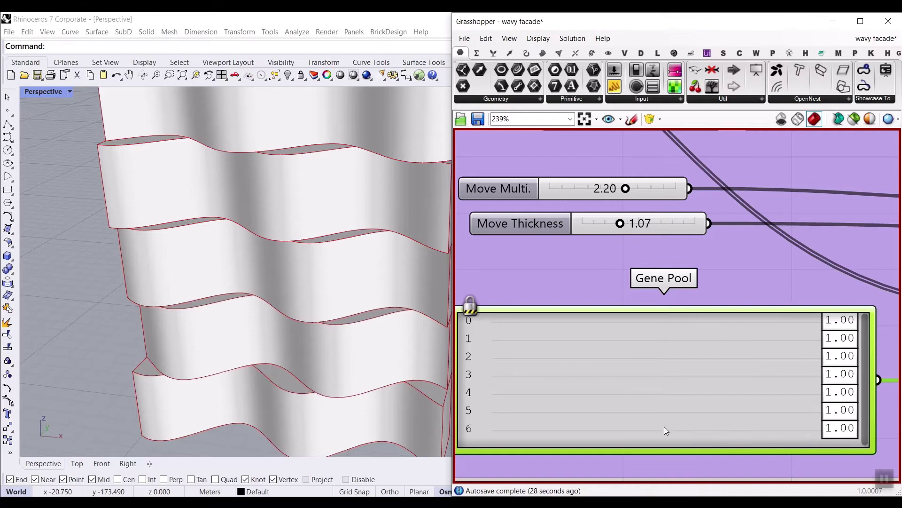
Step: Unlock the solver to recompute the strips and inspect them from above and from the front
right_click(633, 444)
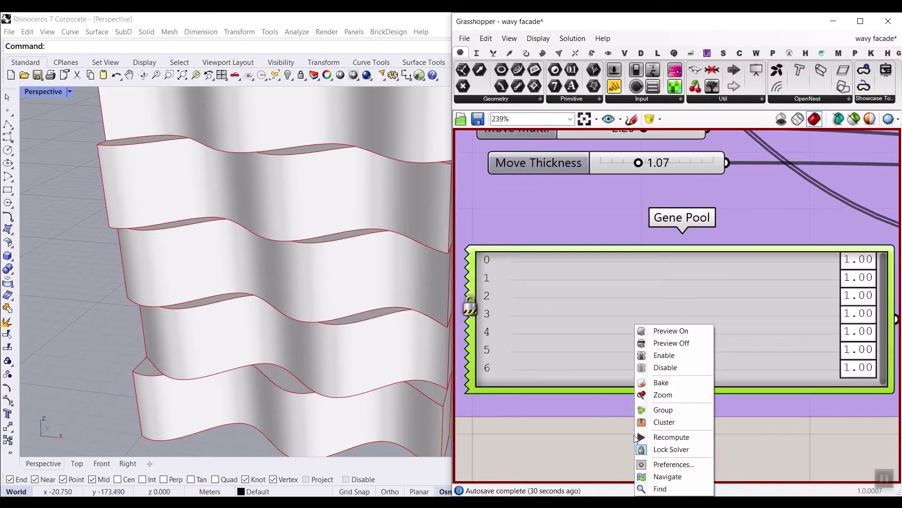
left_click(671, 438)
scroll(191, 308, "down", 5)
right_click_drag(232, 252, 239, 214)
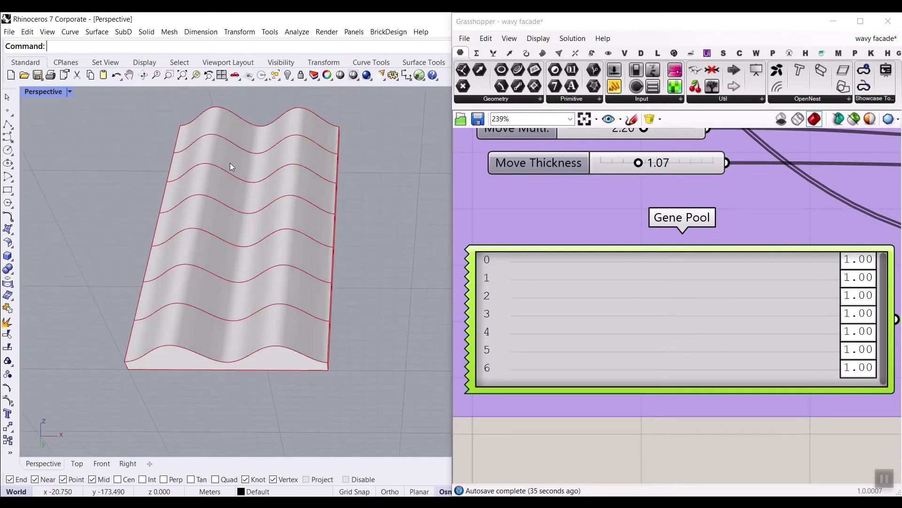
right_click_drag(227, 167, 261, 271)
right_click_drag(740, 303, 687, 312)
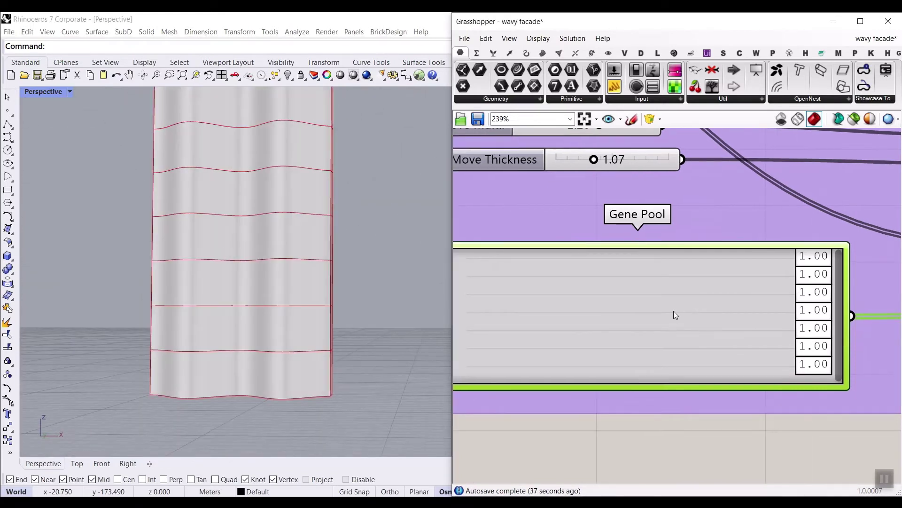
Step: Lock the solver and set genes 1, 3 and 5 of the Gene Pool to 0.00
right_click(610, 442)
left_click(642, 449)
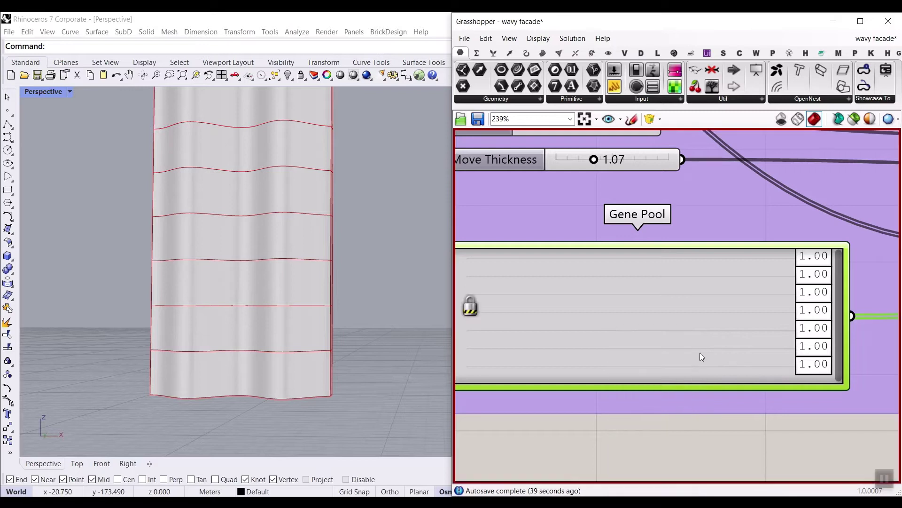
right_click_drag(796, 293, 840, 307)
left_click_drag(840, 294, 503, 302)
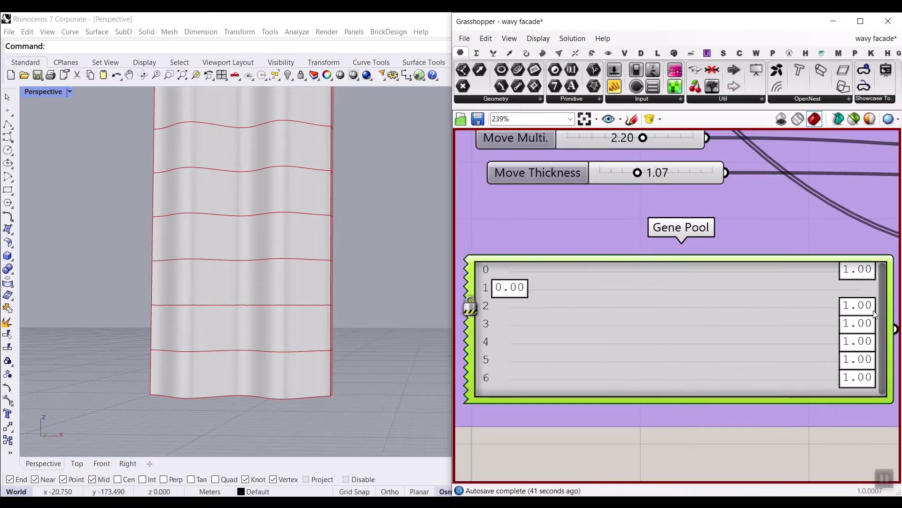
left_click_drag(849, 329, 498, 323)
left_click_drag(856, 359, 500, 360)
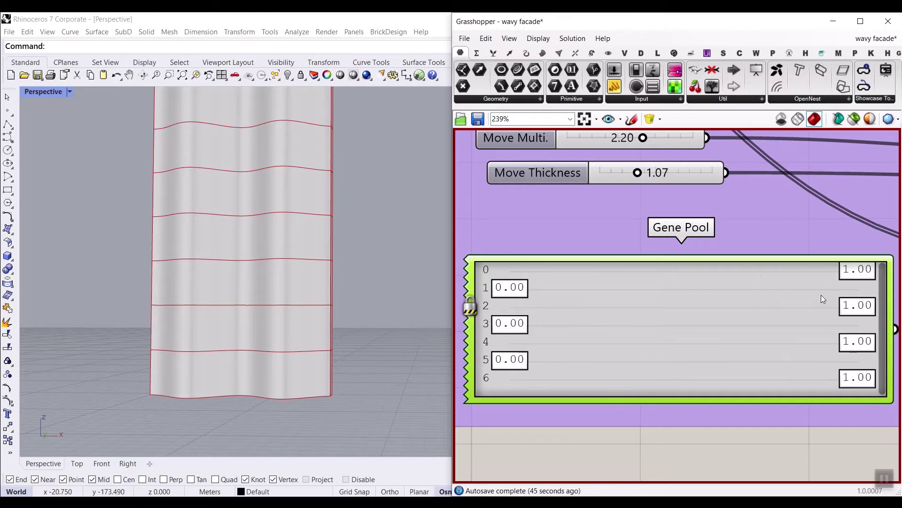
Step: Stretch the sine wave in the first Graph Mapper to a single wide crest
scroll(686, 325, "down", 3)
right_click_drag(687, 323, 663, 429)
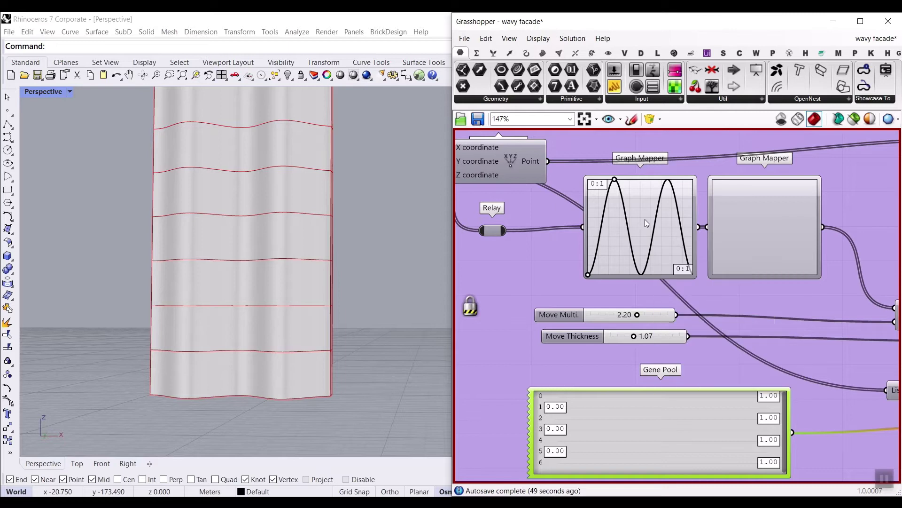
scroll(643, 222, "up", 2)
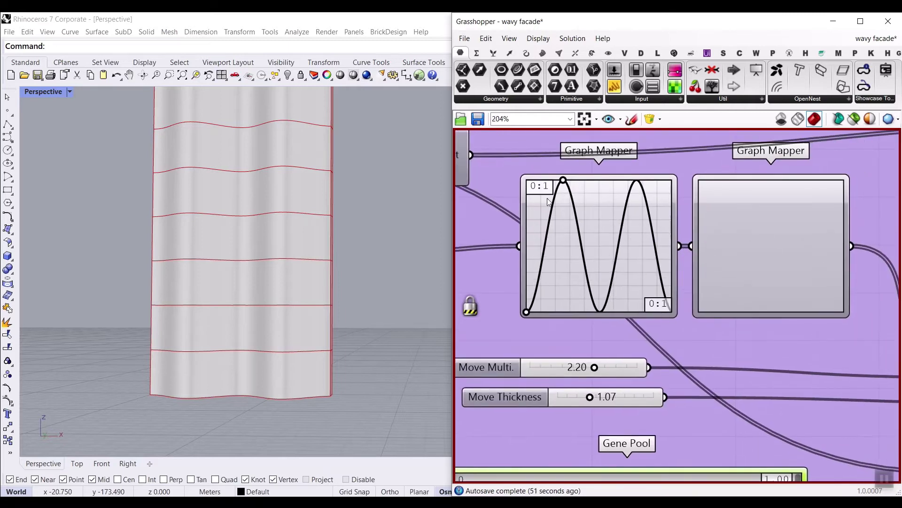
left_click_drag(564, 182, 583, 248)
right_click_drag(582, 247, 580, 217)
right_click(494, 246)
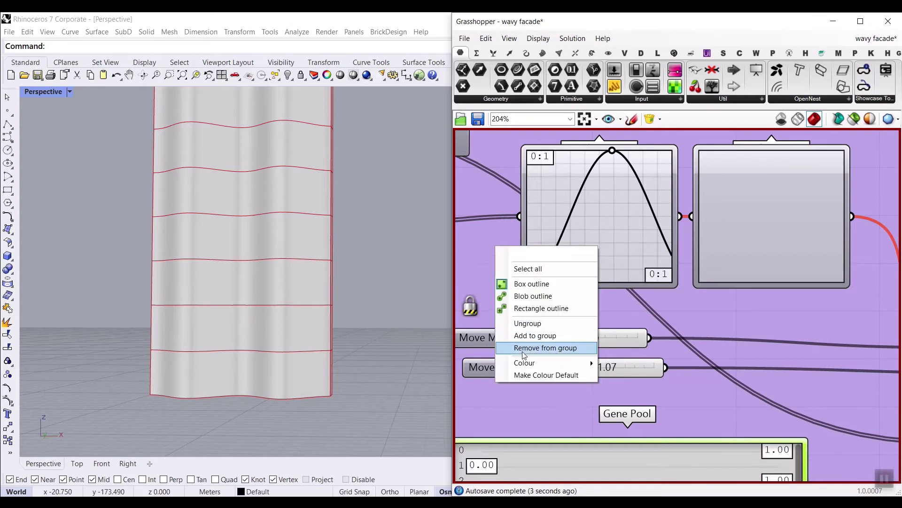
right_click_drag(496, 282, 512, 231)
Step: Unlock the solver so the strips recompute with the changed genes and graph
scroll(512, 226, "down", 5)
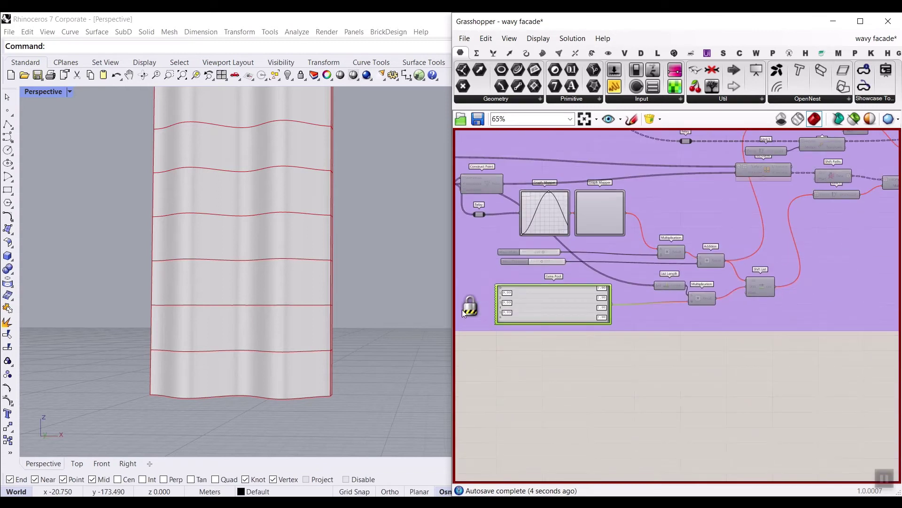
right_click(503, 380)
left_click(553, 447)
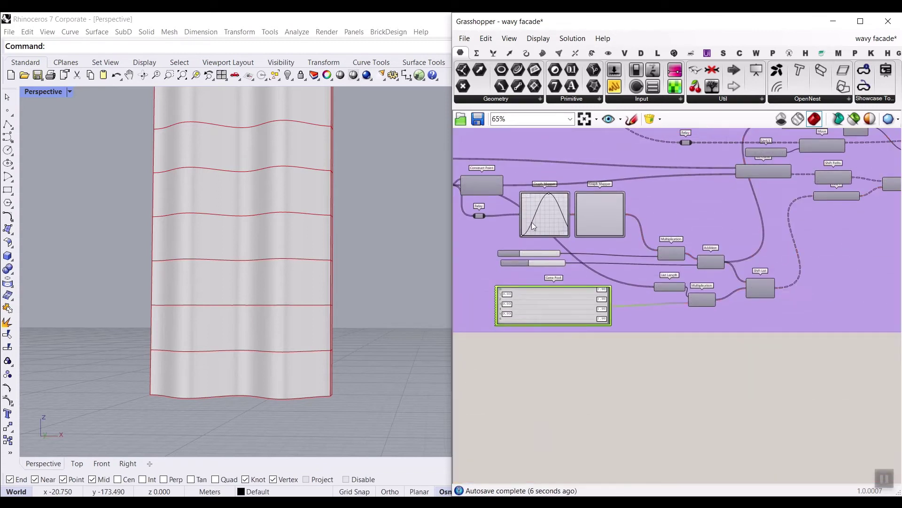
Step: View the strips from above and shorten the first Graph Mapper's sine wave to about one and a half periods
scroll(531, 222, "up", 5)
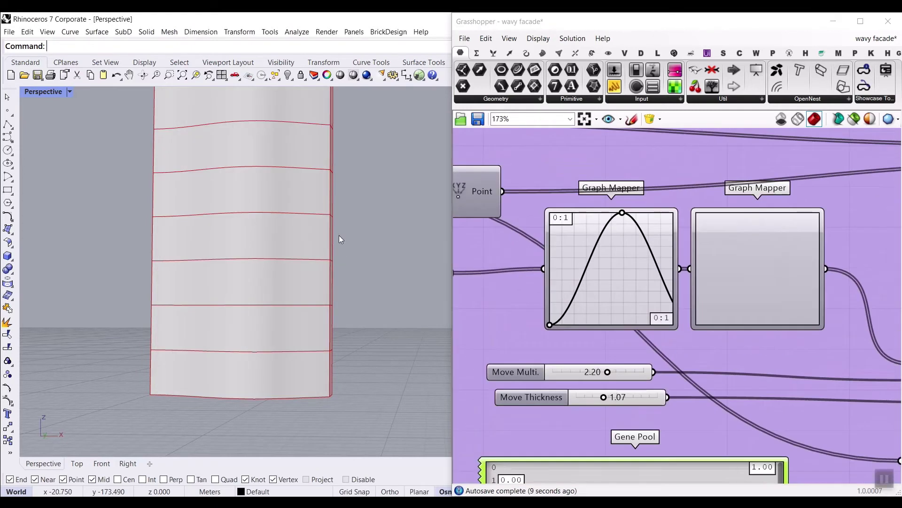
right_click_drag(341, 256, 346, 188)
scroll(621, 228, "up", 3)
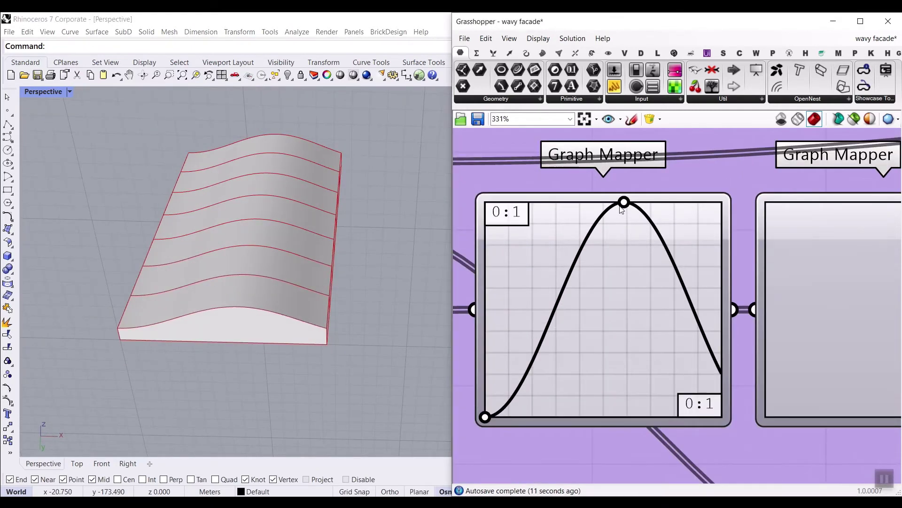
left_click_drag(589, 207, 570, 202)
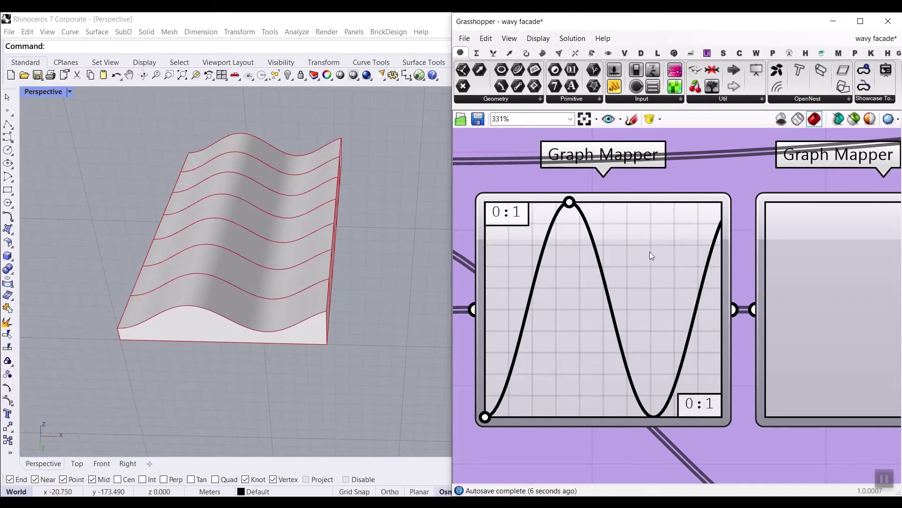
Step: Set the second Graph Mapper's graph type to Bezier
scroll(606, 247, "down", 2)
right_click(676, 249)
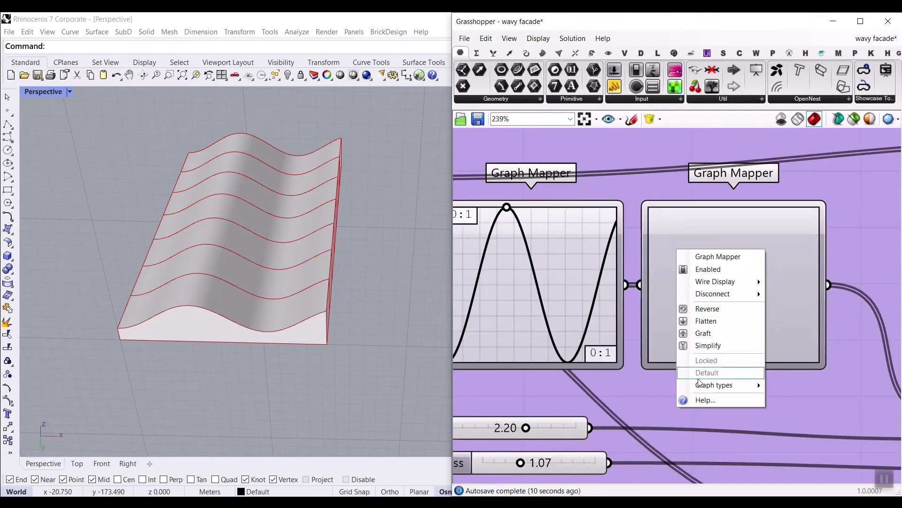
mouse_move(700, 387)
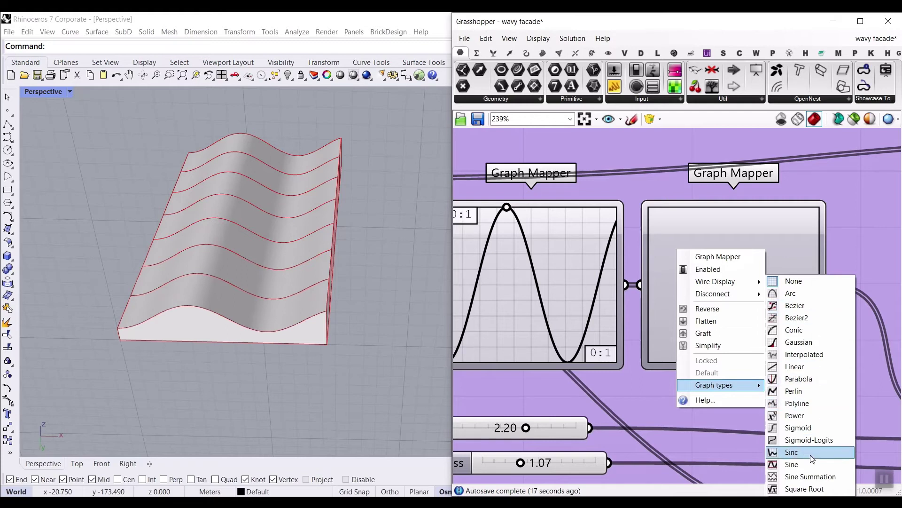
left_click(791, 304)
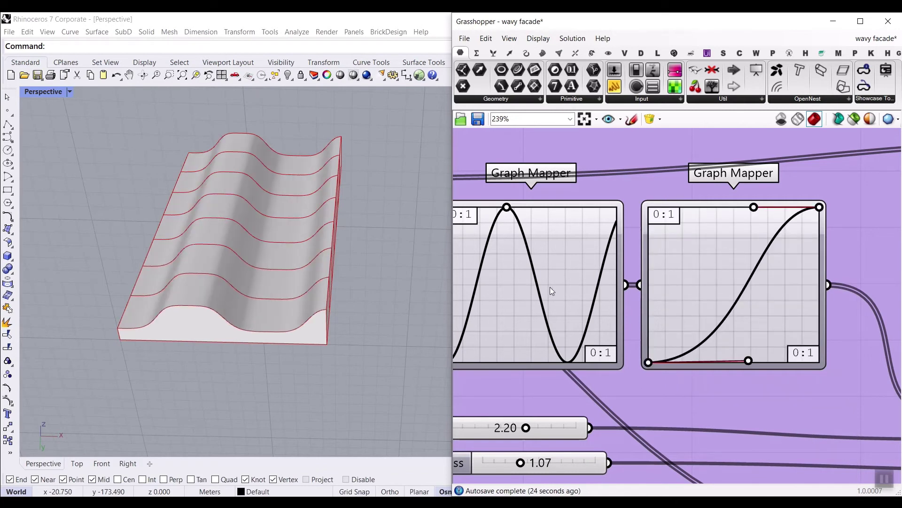
Step: Reshape the second Graph Mapper's Bezier curve by pulling its start handle up steeply so the curve rises early
mouse_move(280, 303)
right_mouse_down()
mouse_move(222, 210)
mouse_move(232, 252)
right_mouse_up()
scroll(231, 252, "up", 3)
left_click_drag(744, 369, 745, 367)
left_click_drag(686, 311, 653, 293)
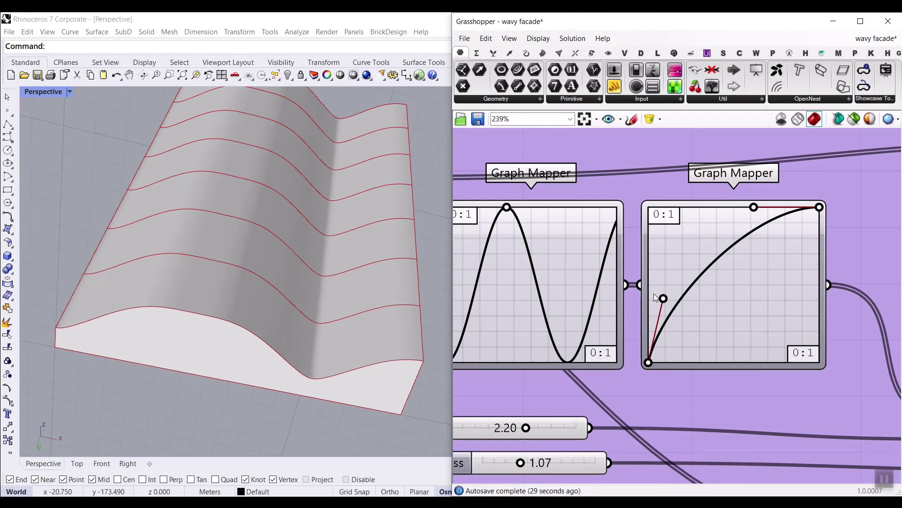
Step: Reset the second Graph Mapper's graph type to None
right_click(689, 286)
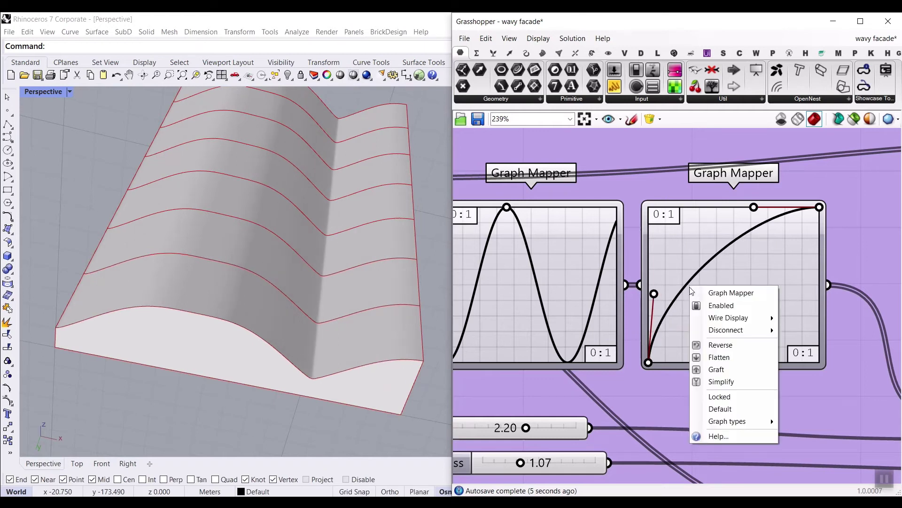
mouse_move(771, 418)
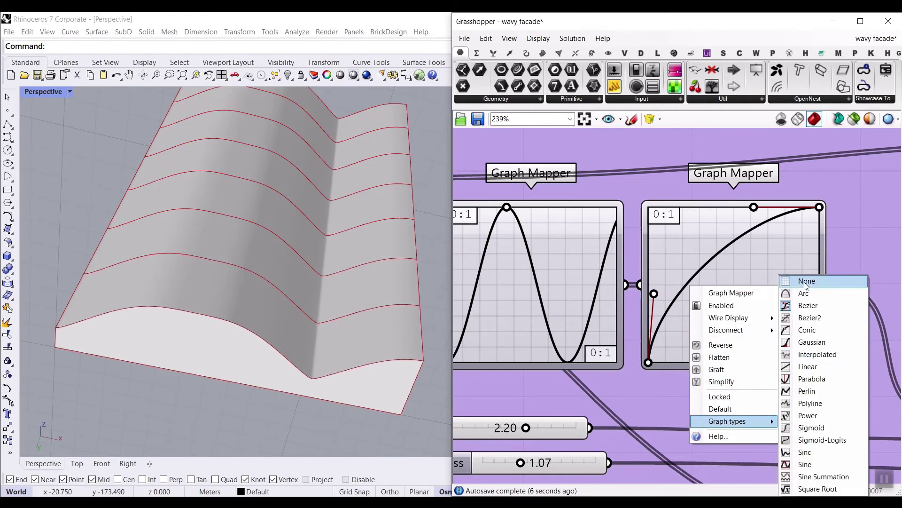
left_click(807, 281)
Step: Change the first Graph Mapper's graph type to Arc, adjust its control point and inspect the resulting strips
right_click_drag(490, 282, 534, 277)
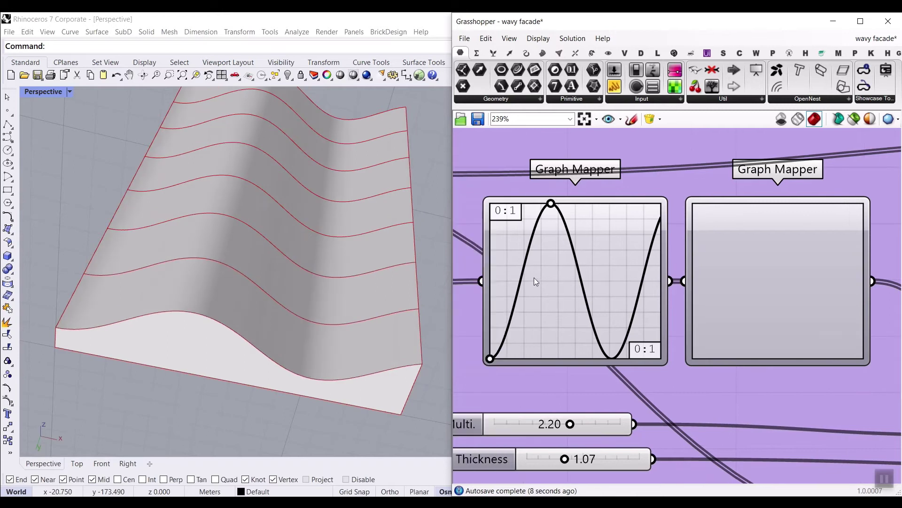
right_click(568, 271)
mouse_move(610, 407)
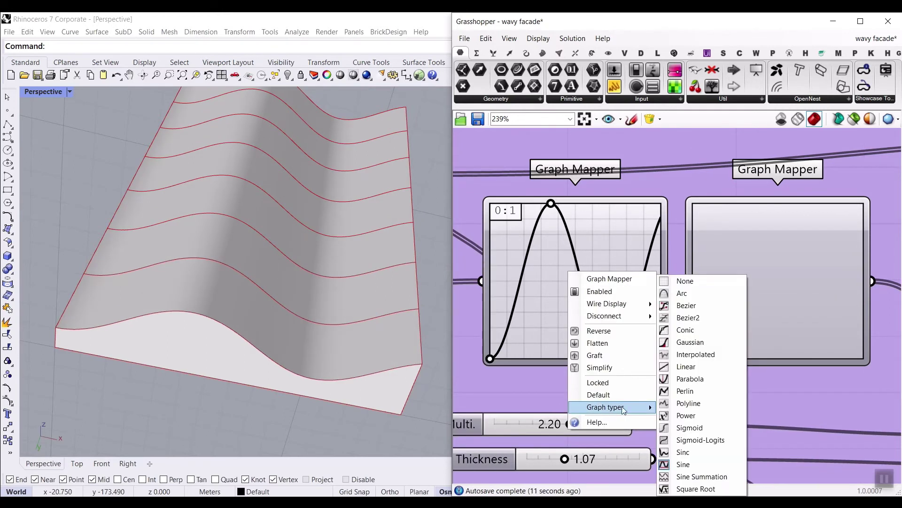
left_click(686, 294)
right_click_drag(291, 345, 272, 282)
scroll(271, 283, "up", 5)
left_click_drag(541, 275, 540, 282)
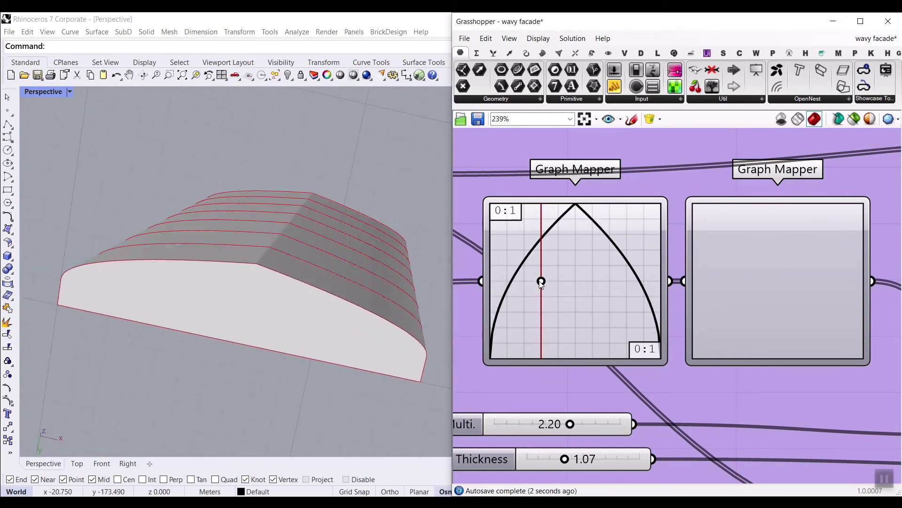
right_click_drag(291, 233, 293, 305)
right_click_drag(280, 233, 306, 264)
Step: Switch the first Graph Mapper to Sine Summation and widen the smaller wave's period for a smoother combined curve
right_click(584, 285)
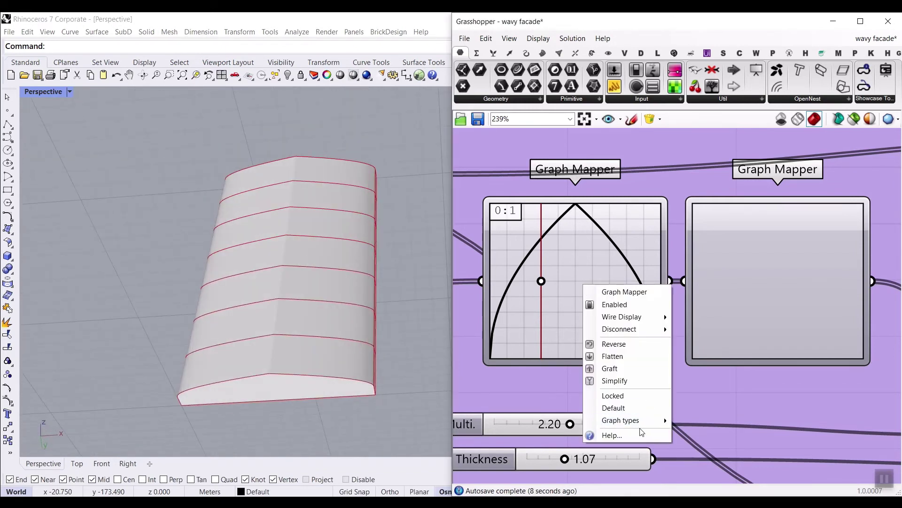
mouse_move(635, 420)
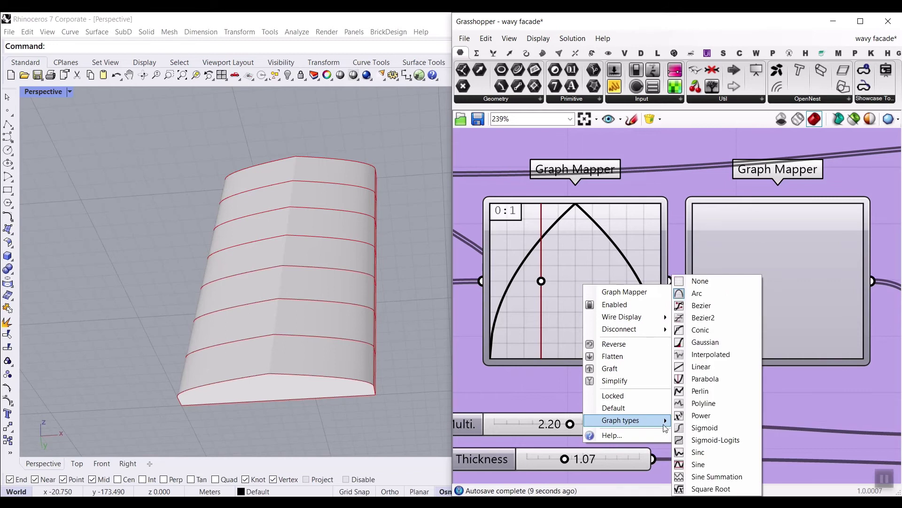
left_click(699, 476)
left_click_drag(592, 314, 587, 332)
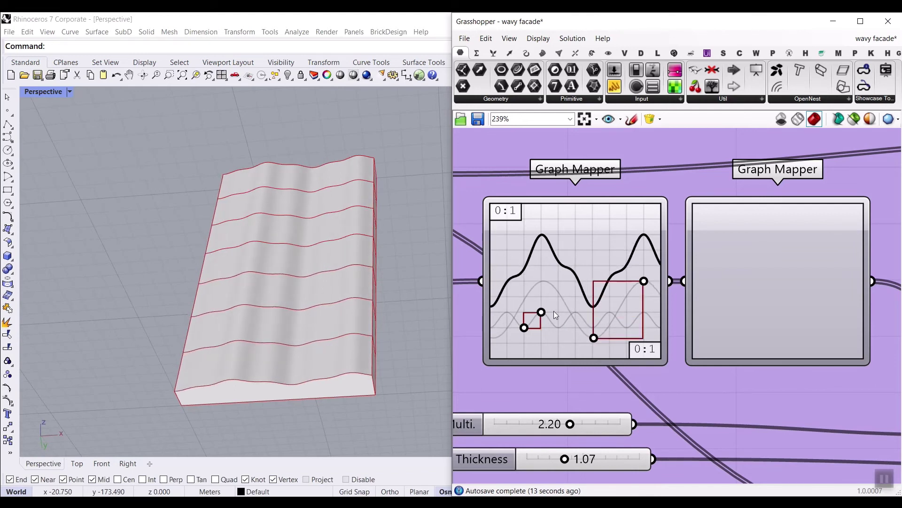
left_click_drag(541, 312, 565, 311)
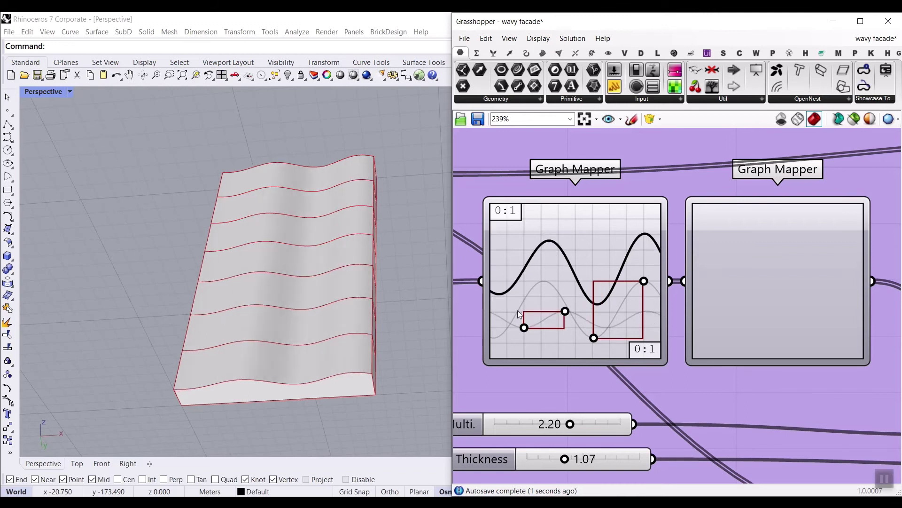
mouse_move(258, 289)
right_mouse_down()
mouse_move(276, 282)
mouse_move(262, 306)
mouse_move(262, 268)
mouse_move(278, 326)
mouse_move(287, 310)
right_mouse_up()
Step: Enable the Solid Difference, Custom Preview and Brep Edges components at the end of the wavy facade group and inspect the window openings
scroll(566, 298, "down", 10)
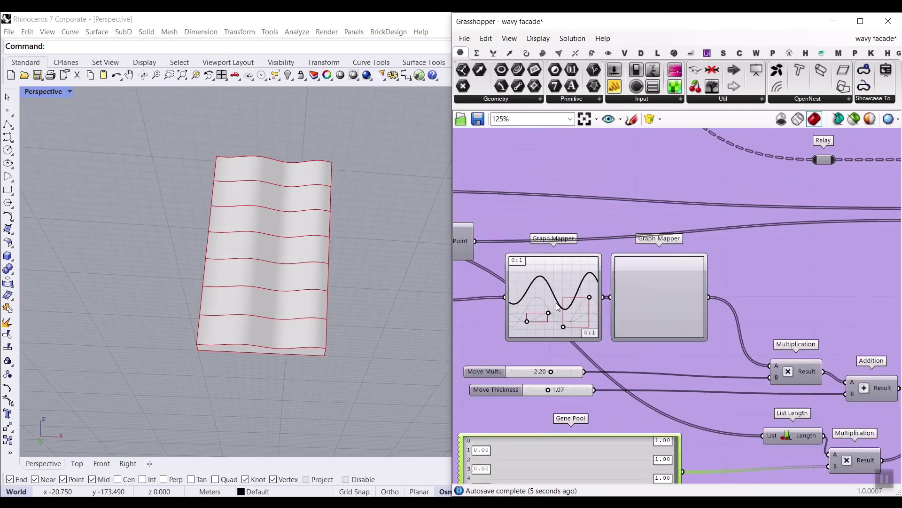
scroll(688, 309, "up", 3)
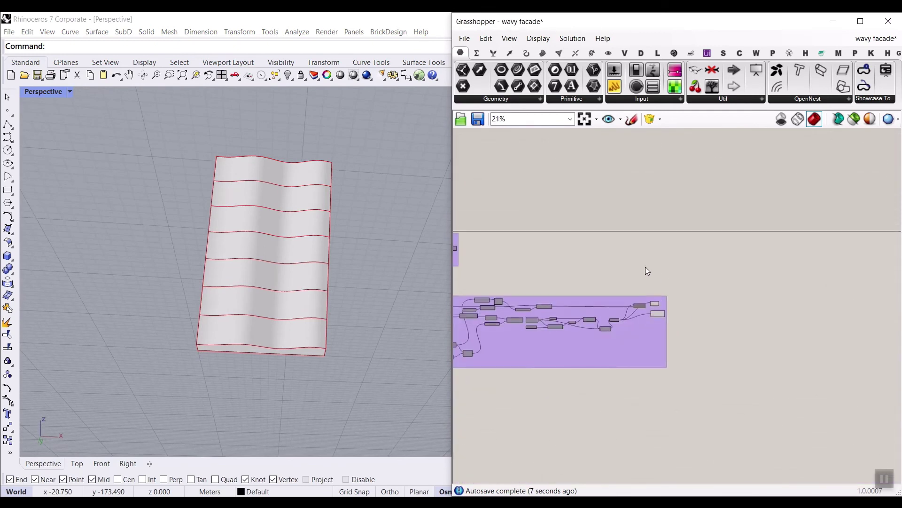
left_click_drag(640, 318, 636, 321)
right_click(623, 249)
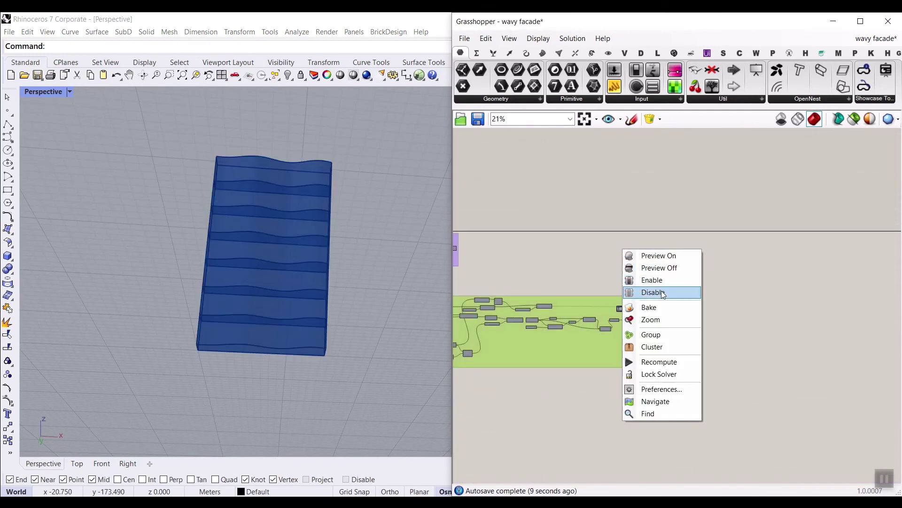
left_click(674, 279)
left_click(695, 300)
scroll(695, 309, "up", 7)
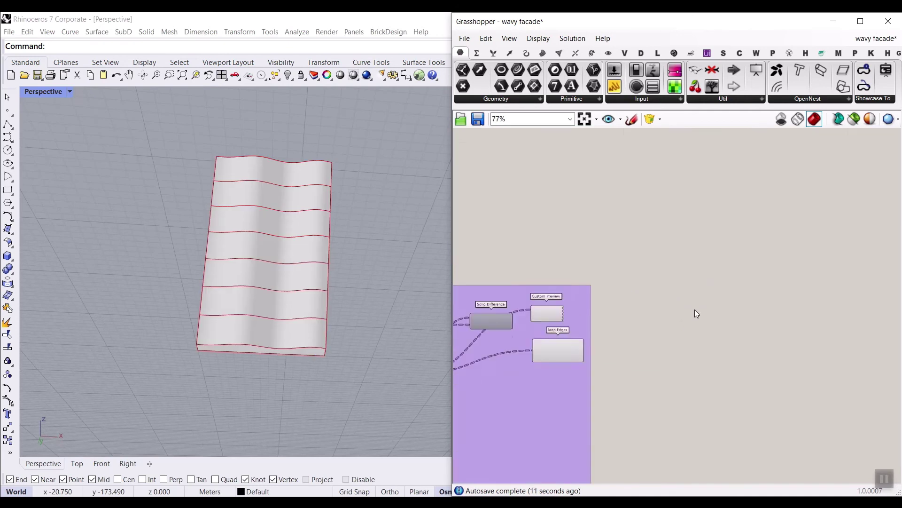
left_click_drag(573, 289, 608, 345)
scroll(325, 251, "up", 5)
mouse_move(325, 251)
right_mouse_down()
mouse_move(238, 268)
mouse_move(292, 258)
mouse_move(267, 271)
mouse_move(235, 362)
mouse_move(219, 308)
mouse_move(235, 307)
mouse_move(244, 290)
right_mouse_up()
scroll(267, 267, "down", 5)
scroll(244, 290, "up", 3)
right_click_drag(246, 328, 250, 302)
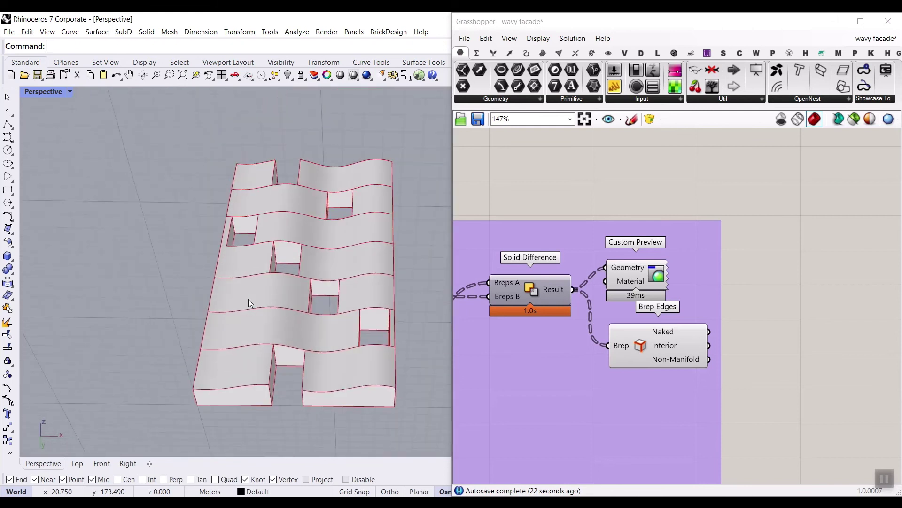
Step: Lock the solver before editing the Gene Pool in the wavy facade group
right_click_drag(659, 301, 683, 301)
scroll(729, 306, "down", 5)
scroll(563, 349, "up", 5)
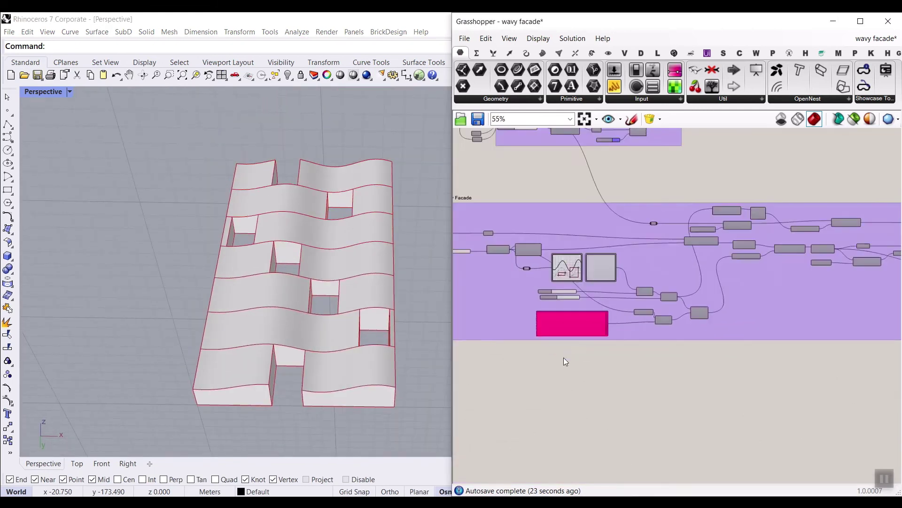
scroll(568, 337, "down", 2)
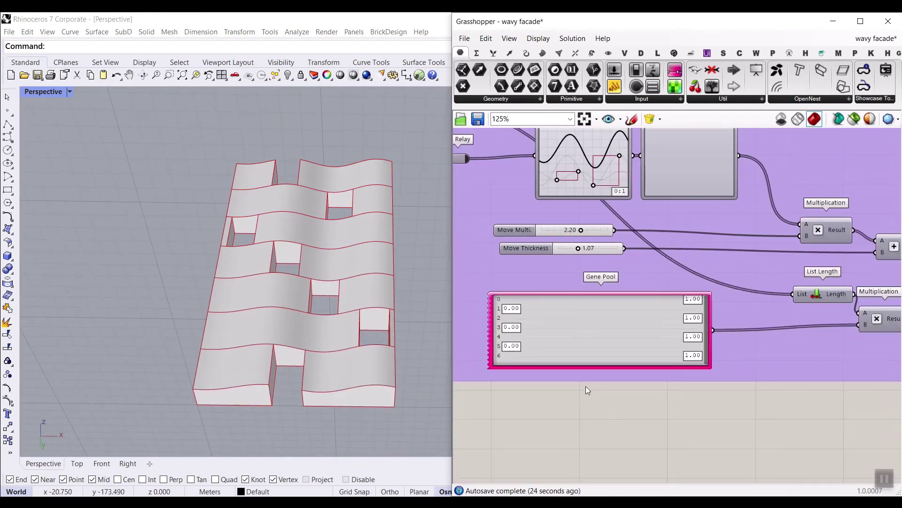
right_click(564, 403)
left_click(600, 449)
Step: Randomize all the values of the Gene Pool that offsets the wavy strips
scroll(513, 313, "up", 4)
left_click(569, 324)
right_click_drag(677, 319, 612, 314)
right_click(613, 314)
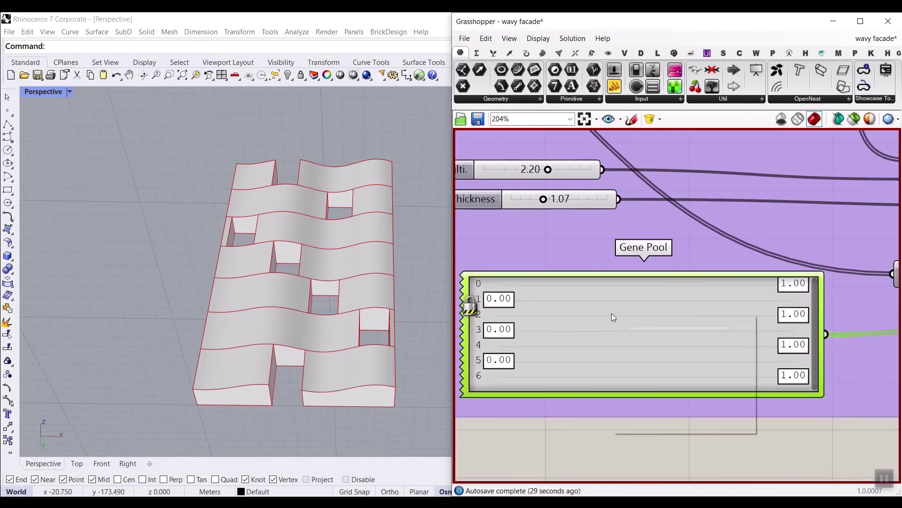
left_click(659, 410)
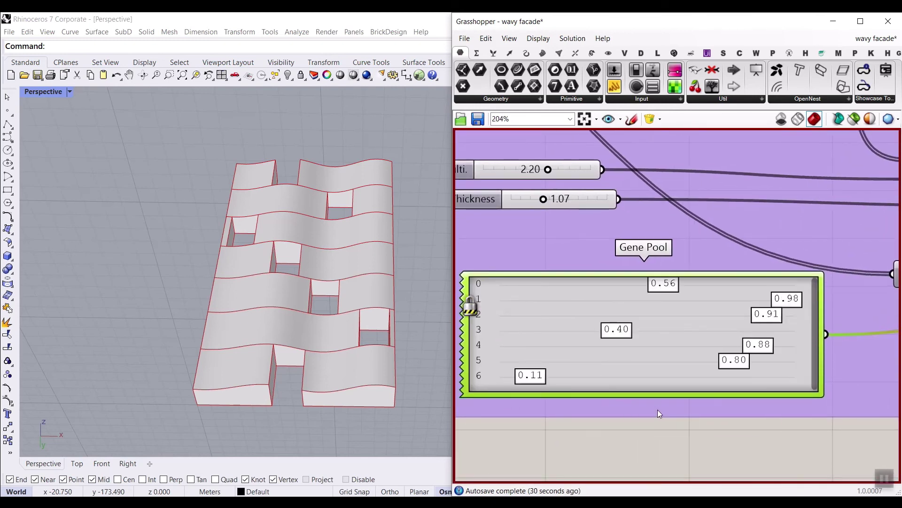
Step: Unlock the solver so the facade recomputes, and inspect the shifted wavy strips
right_click(595, 433)
left_click(605, 444)
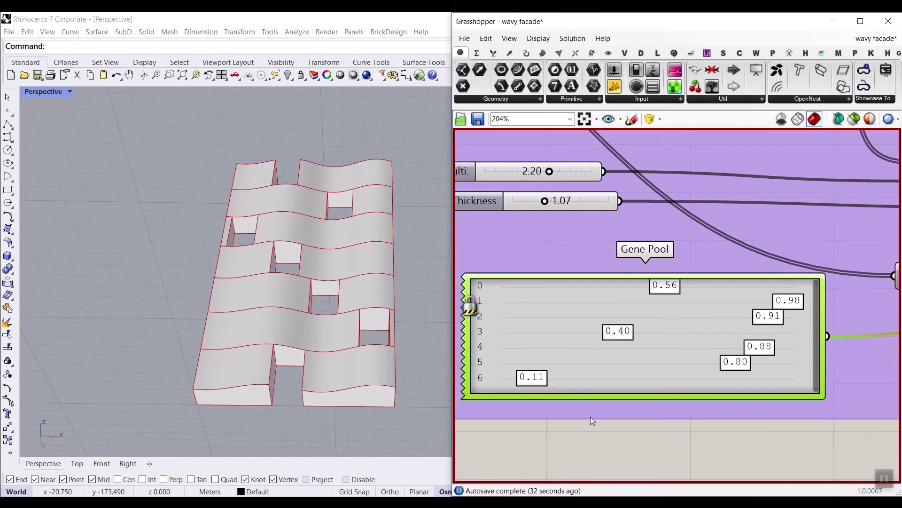
mouse_move(276, 314)
right_mouse_down()
mouse_move(258, 326)
mouse_move(263, 367)
mouse_move(289, 319)
mouse_move(254, 329)
mouse_move(272, 367)
mouse_move(309, 355)
right_mouse_up()
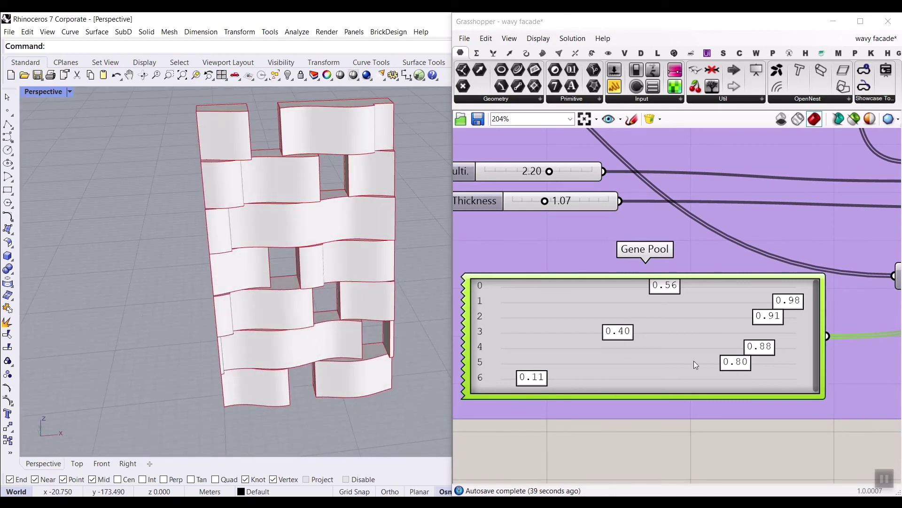
Step: Turn on the preview of the window components feeding the Custom Previews at the end of the upper facade group
scroll(639, 345, "down", 5)
scroll(678, 307, "up", 5)
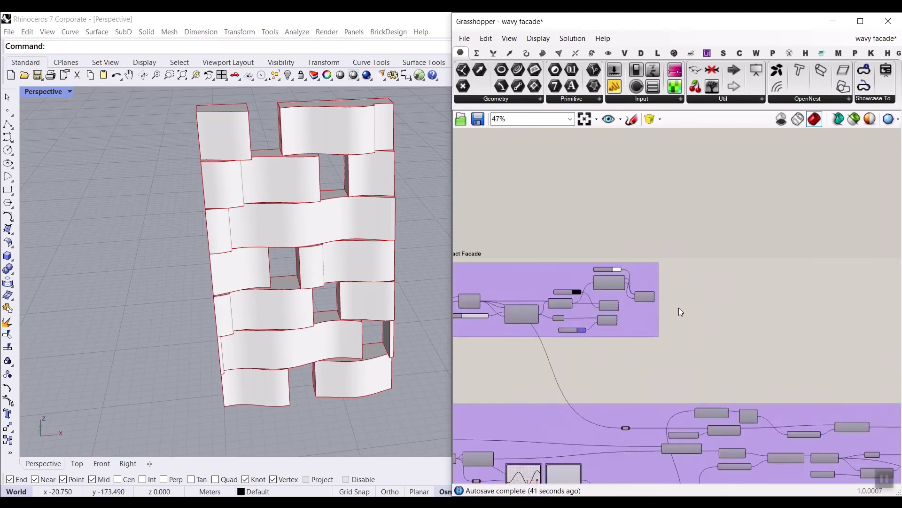
right_click_drag(653, 333, 749, 334)
left_click_drag(793, 254, 600, 373)
right_click(866, 216)
left_click(863, 215)
Step: Examine the complete wavy facade with its windows from several angles, along with the overall layout of the definition
right_click_drag(289, 293, 187, 252)
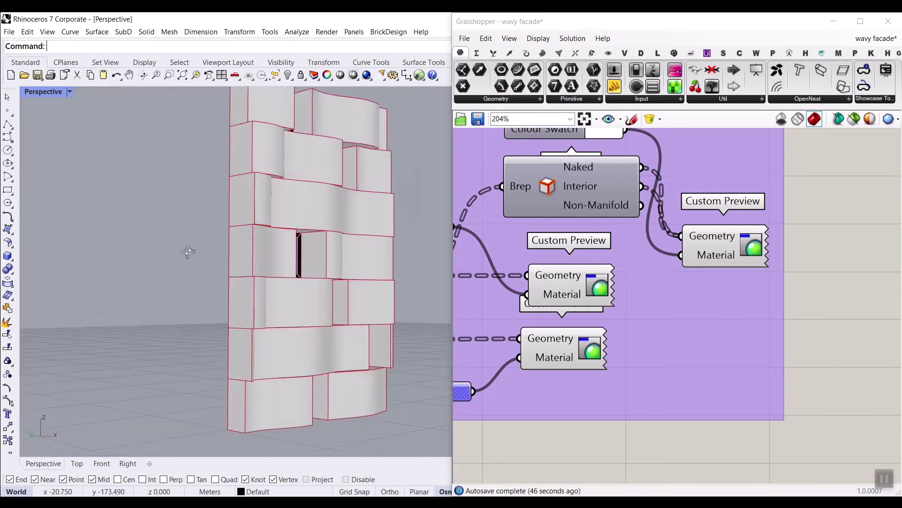
scroll(276, 250, "down", 5)
right_click_drag(276, 249, 257, 240)
scroll(258, 239, "up", 5)
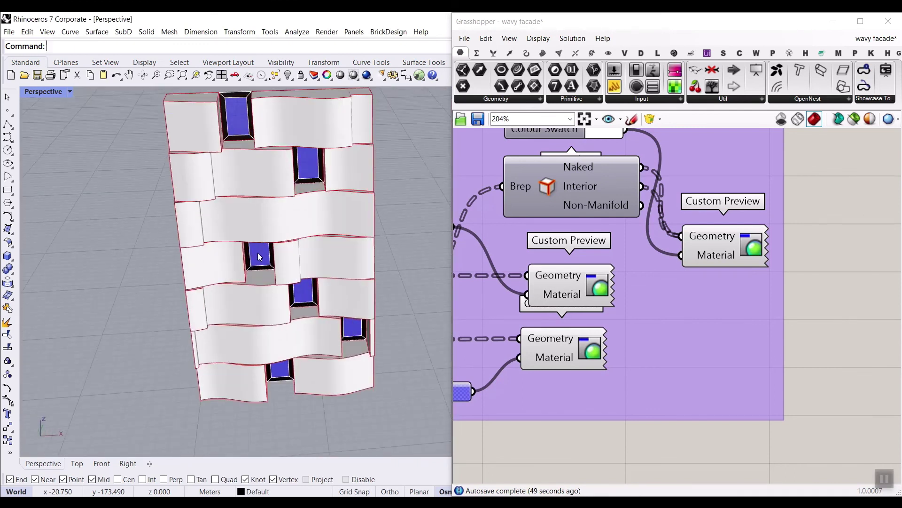
scroll(602, 304, "down", 10)
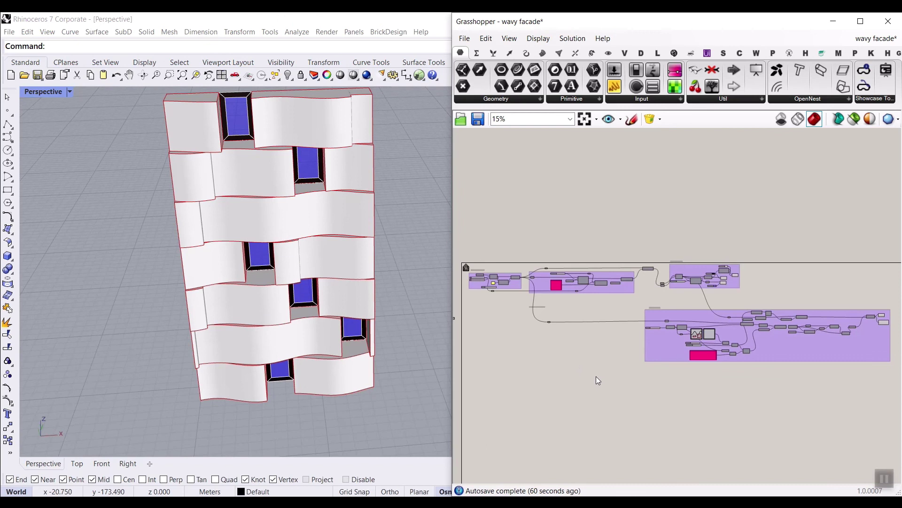
mouse_move(189, 312)
right_mouse_down()
mouse_move(368, 304)
mouse_move(156, 292)
right_mouse_up()
scroll(256, 293, "down", 3)
scroll(258, 308, "up", 5)
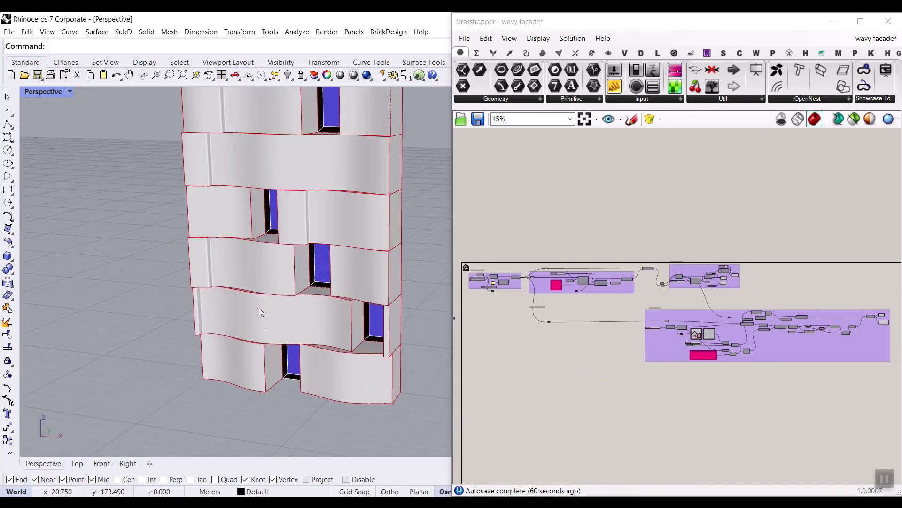
mouse_move(266, 344)
right_mouse_down()
mouse_move(269, 405)
mouse_move(282, 328)
mouse_move(279, 340)
mouse_move(328, 376)
right_mouse_up()
scroll(280, 340, "down", 2)
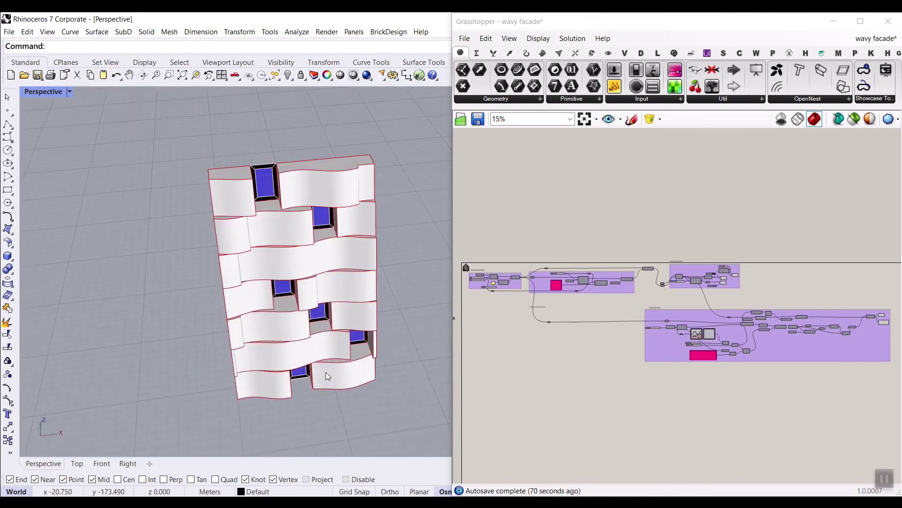
scroll(368, 297, "up", 2)
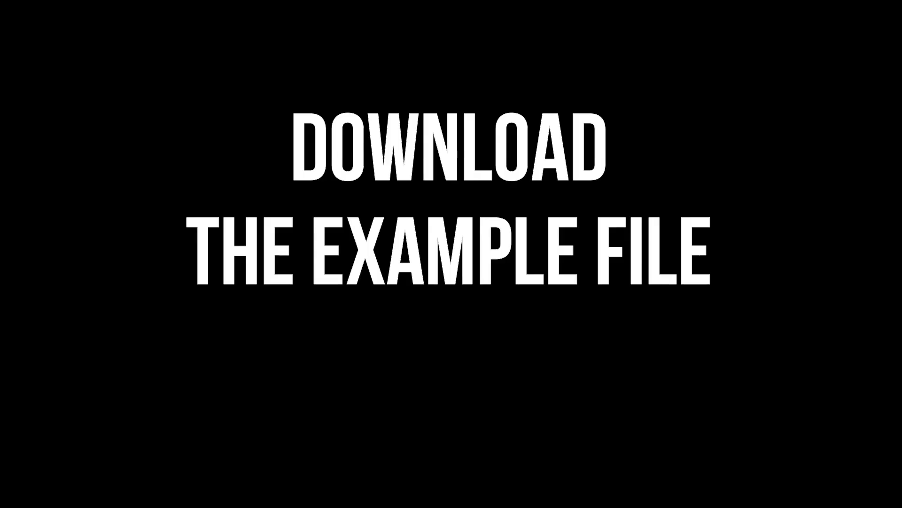